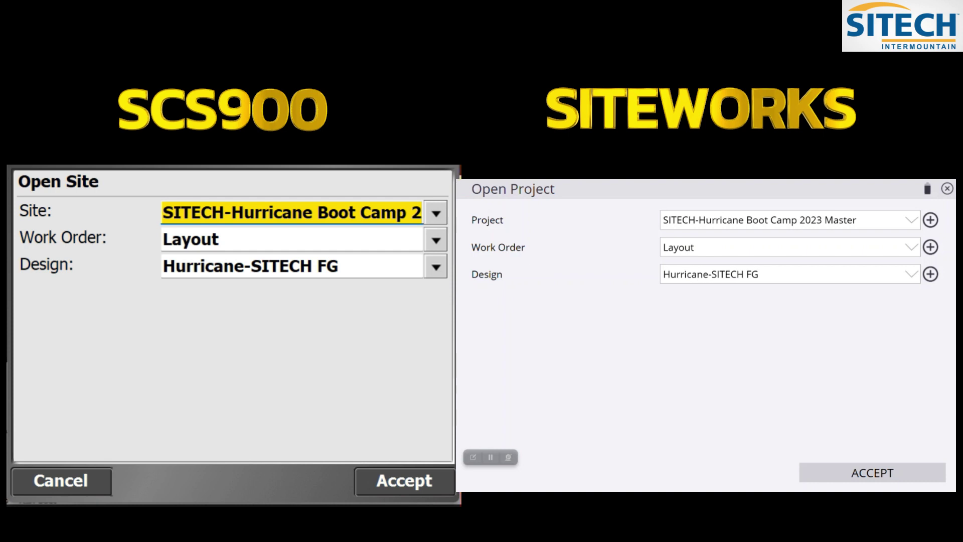
Keep the current site and look over the new work order form before closing it.
{"action": "left_click", "coordinate": [436, 216]}
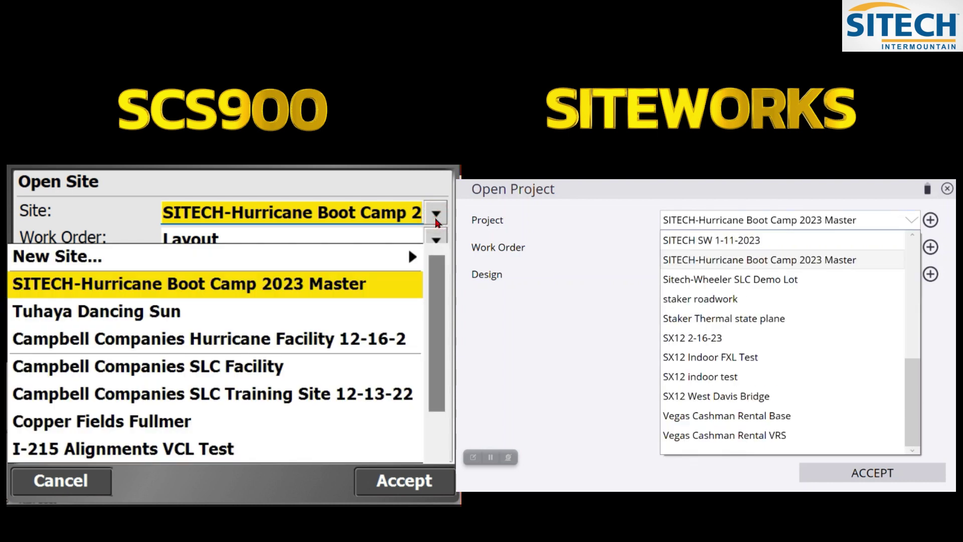
{"action": "left_click", "coordinate": [437, 222]}
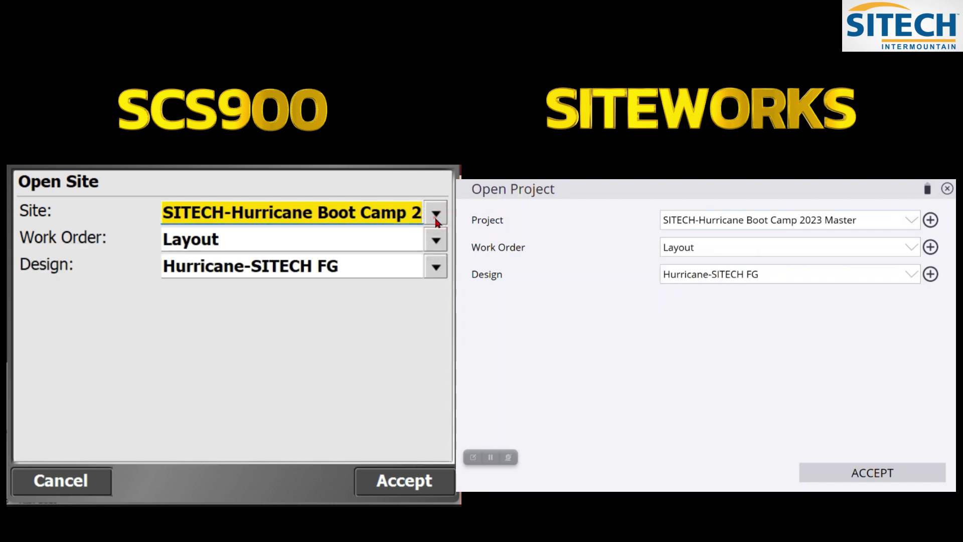
{"action": "left_click", "coordinate": [435, 243]}
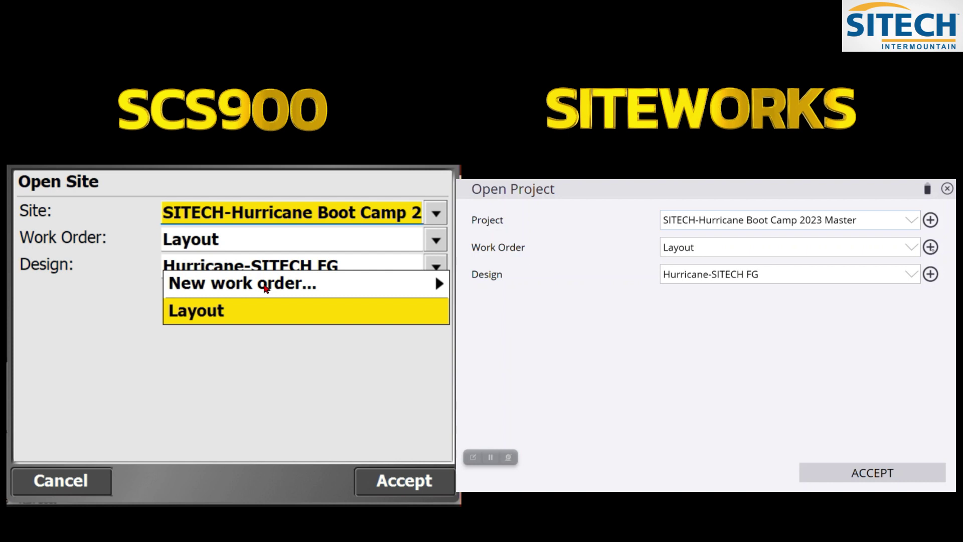
{"action": "left_click", "coordinate": [930, 247]}
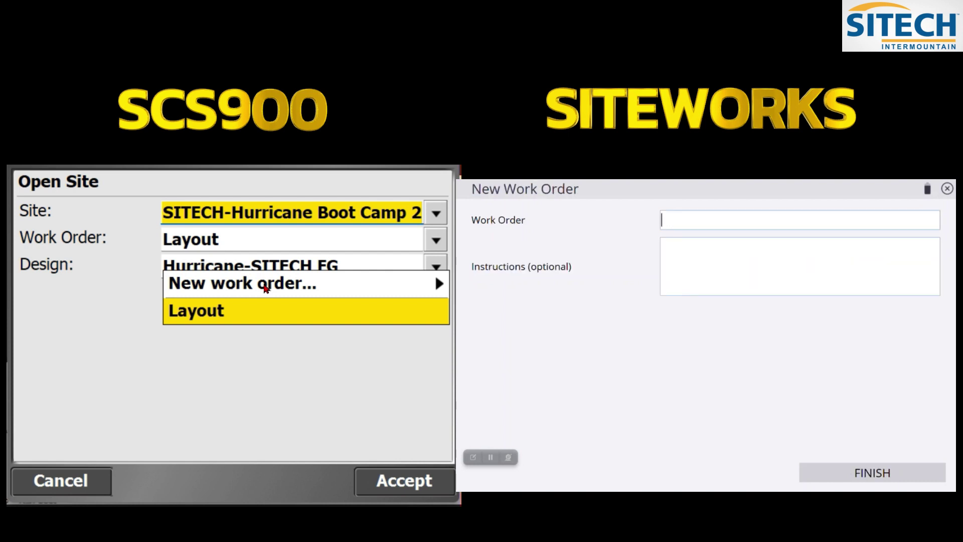
{"action": "left_click", "coordinate": [947, 188]}
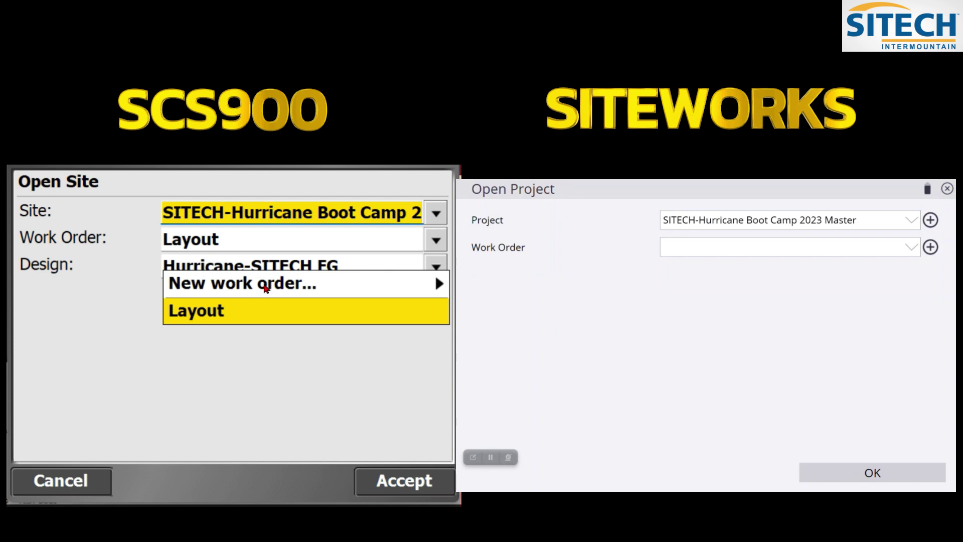
Choose the Layout work order and the Hurricane-SITECH FG design, then accept.
{"action": "left_click", "coordinate": [245, 306]}
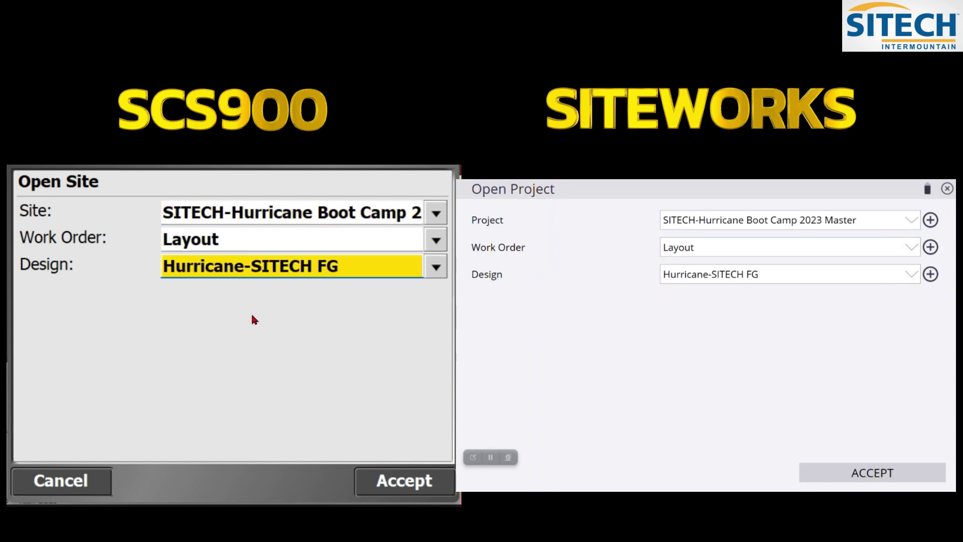
{"action": "left_click", "coordinate": [436, 267]}
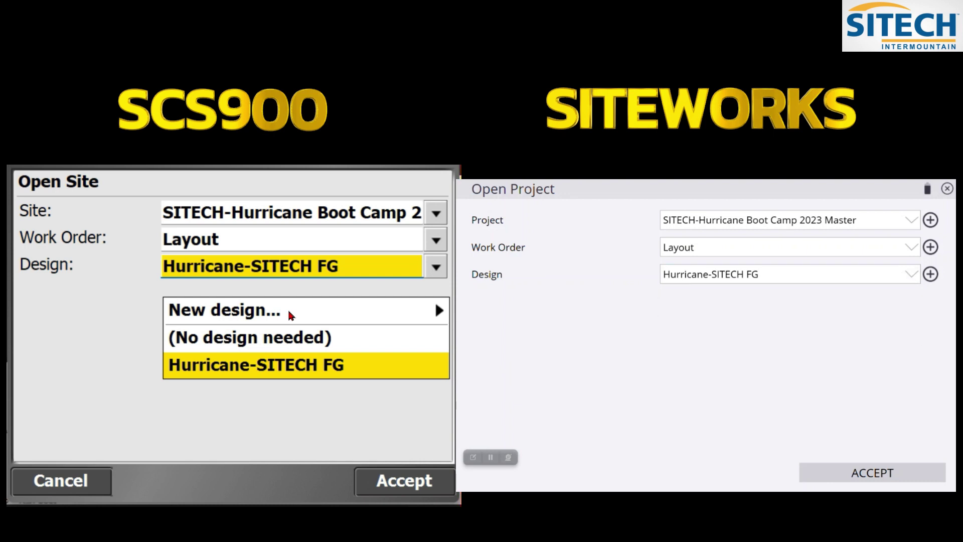
{"action": "left_click", "coordinate": [267, 366]}
{"action": "left_click", "coordinate": [389, 476]}
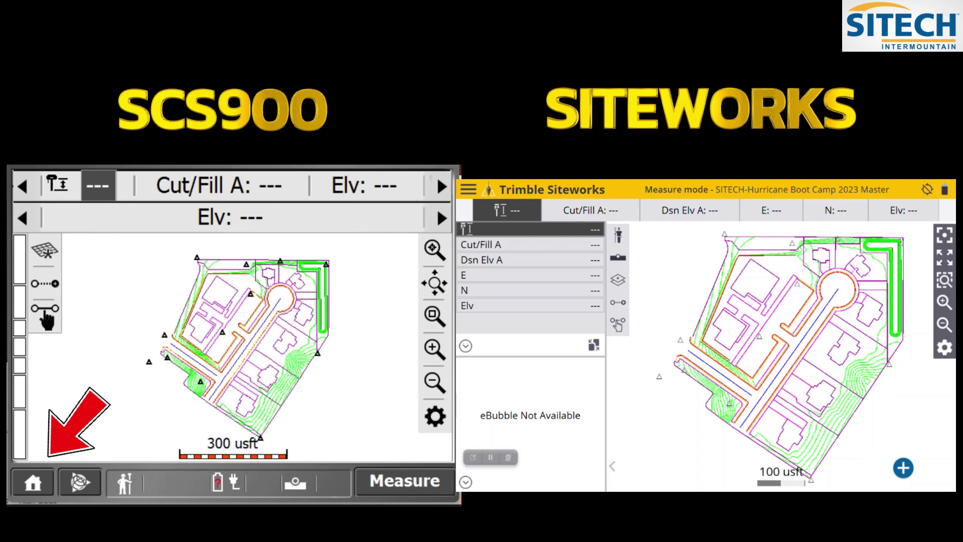
Open Receiver Setup from Home > GPS > Connect, showing the Rover on the SPS986 Emulator.
{"action": "left_click", "coordinate": [32, 481]}
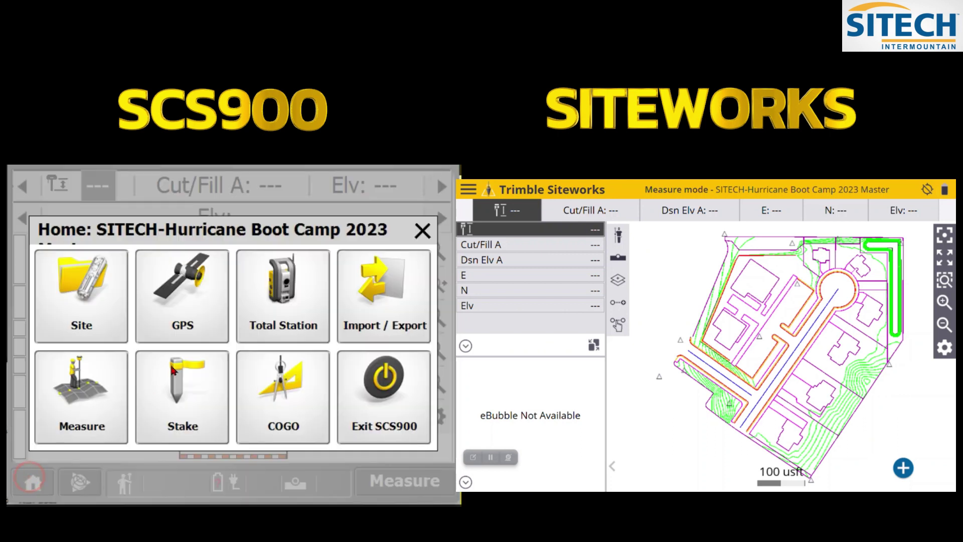
{"action": "left_click", "coordinate": [183, 324]}
{"action": "left_click", "coordinate": [144, 317]}
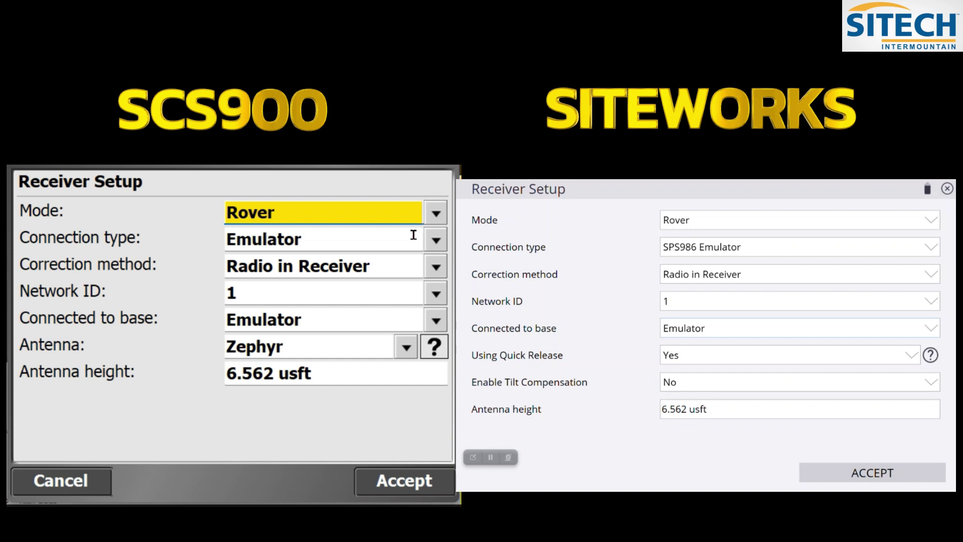
Accept the rover receiver settings and decline calibrating the site.
{"action": "left_click", "coordinate": [394, 485]}
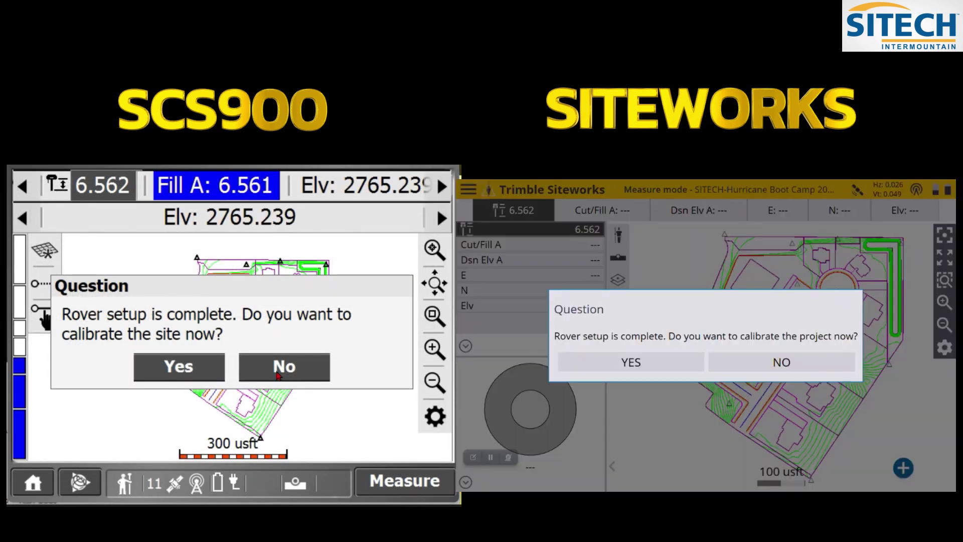
{"action": "left_click", "coordinate": [278, 375]}
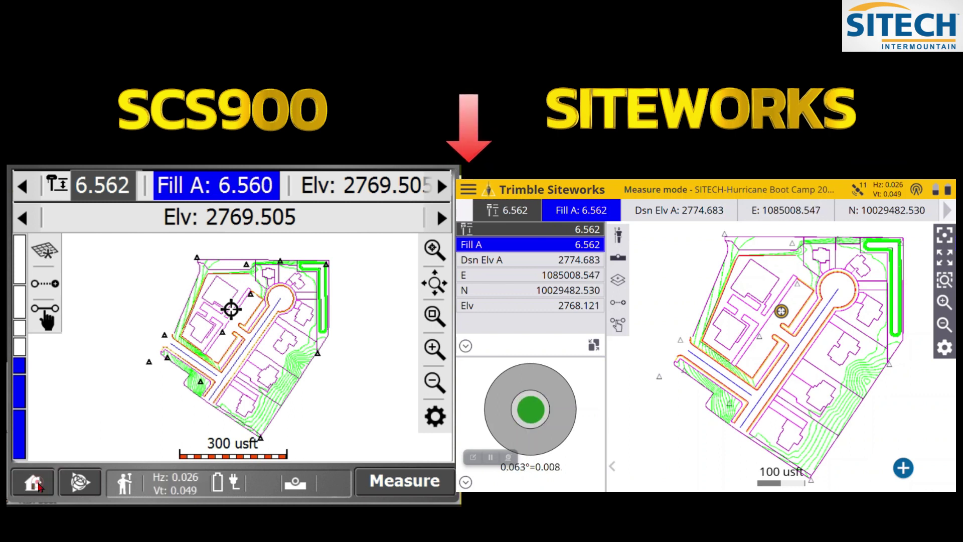
Browse the Site and GPS options in the SCS900 Home menu.
{"action": "left_click", "coordinate": [34, 483]}
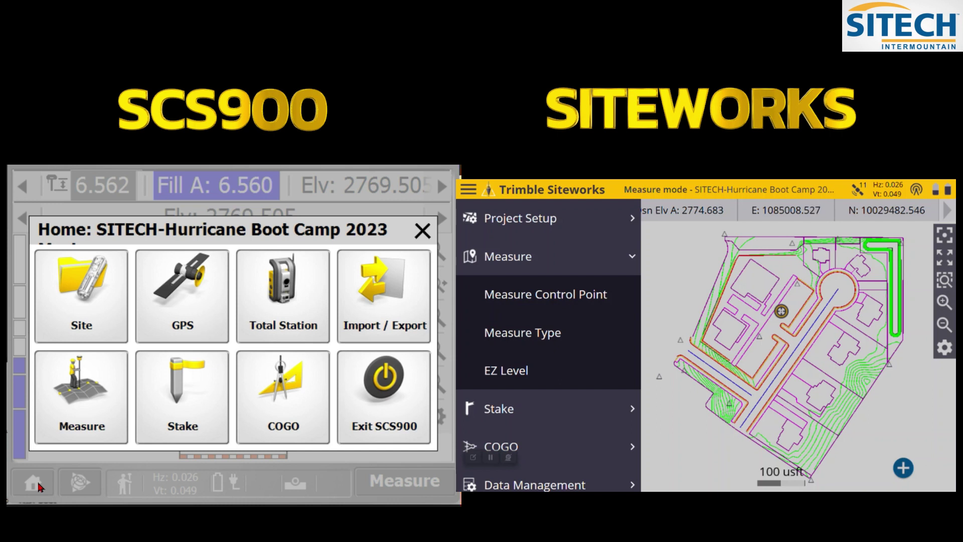
{"action": "left_click", "coordinate": [91, 306]}
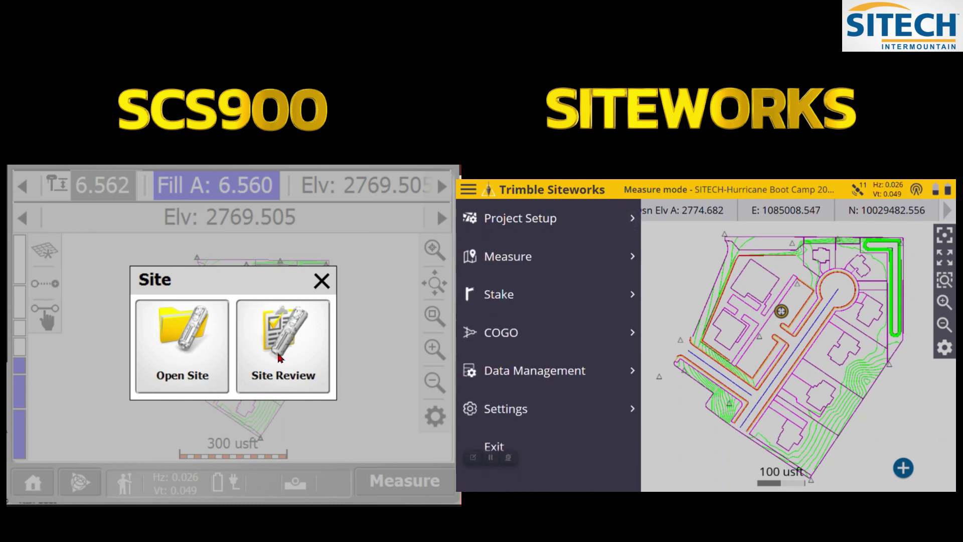
{"action": "left_click", "coordinate": [321, 280]}
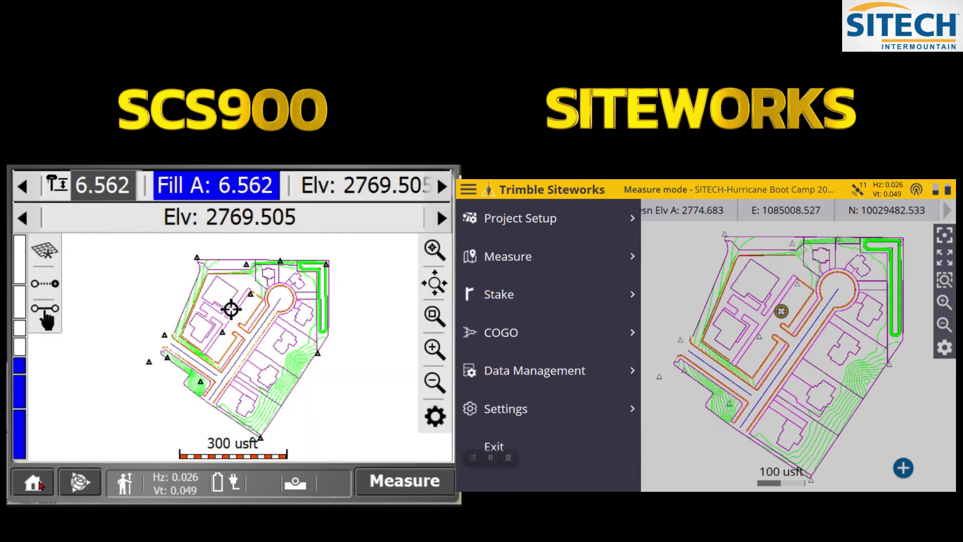
{"action": "left_click", "coordinate": [34, 482]}
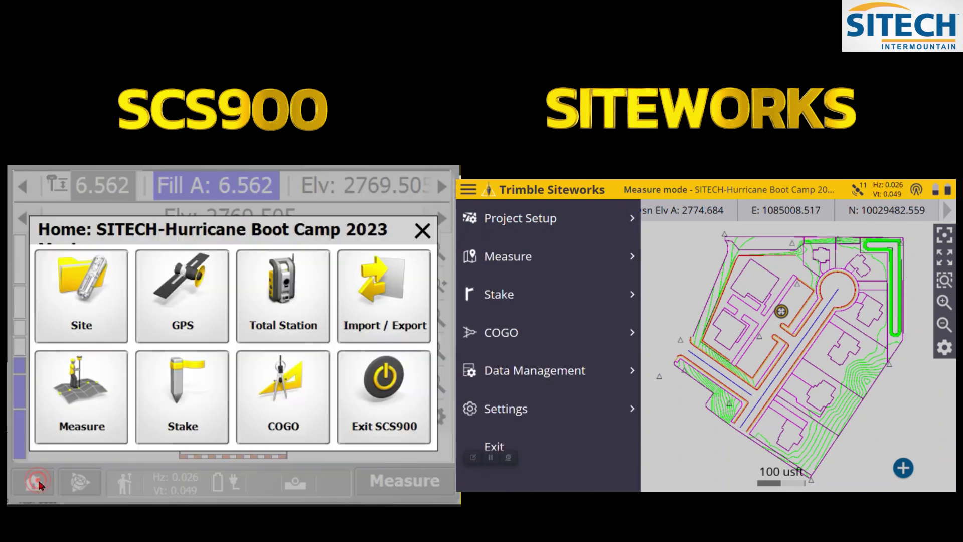
{"action": "left_click", "coordinate": [193, 301]}
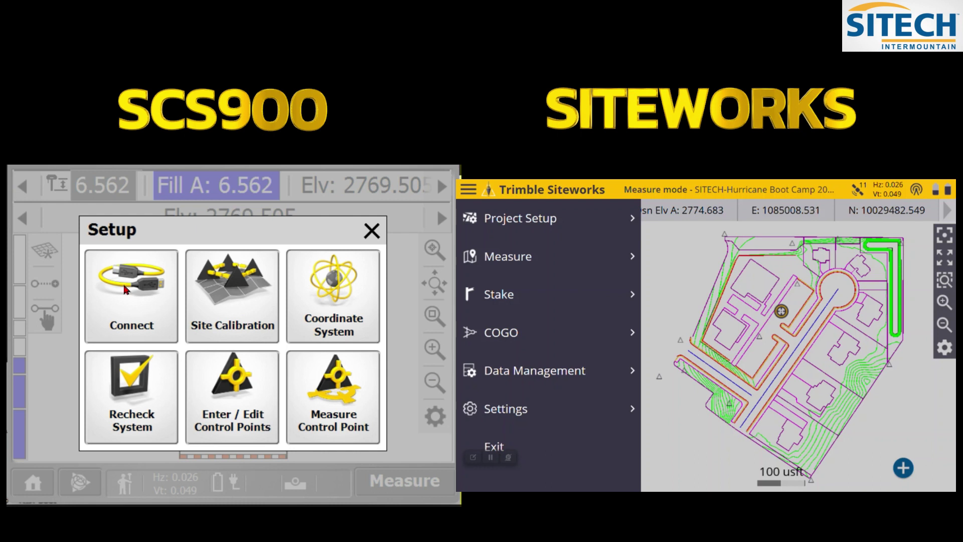
Expand Project Setup and Measure in the Siteworks menu, then return to the SCS900 Home menu.
{"action": "left_click", "coordinate": [557, 220]}
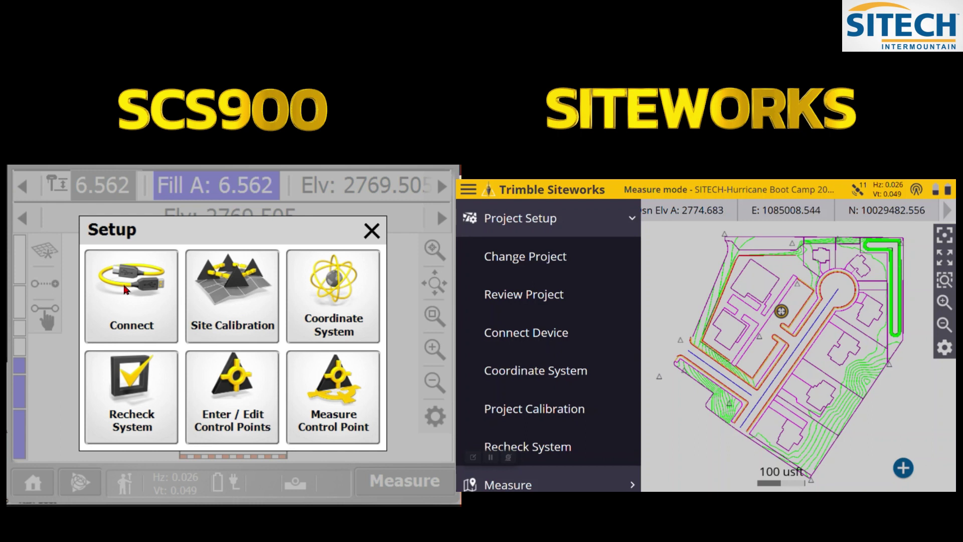
{"action": "left_click", "coordinate": [557, 218]}
{"action": "left_click", "coordinate": [551, 262]}
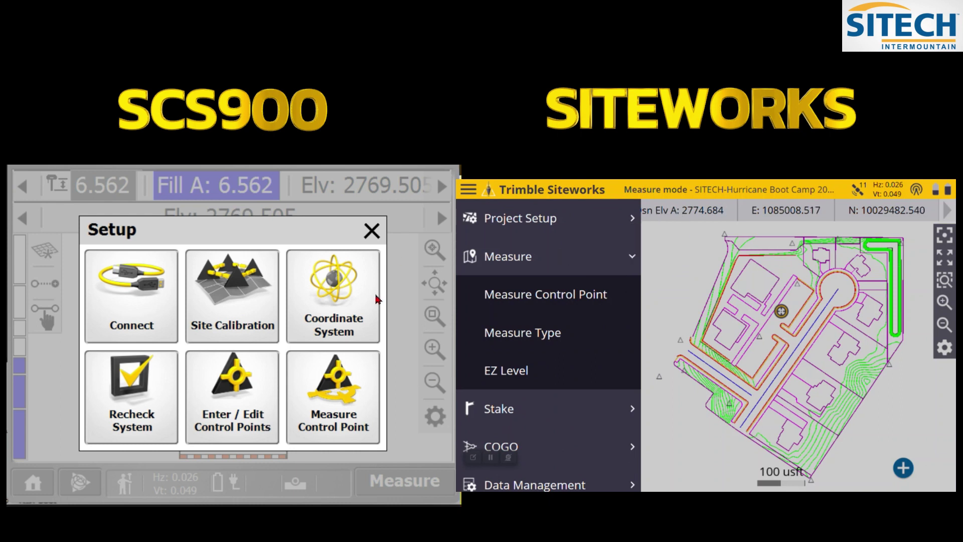
{"action": "left_click", "coordinate": [372, 227]}
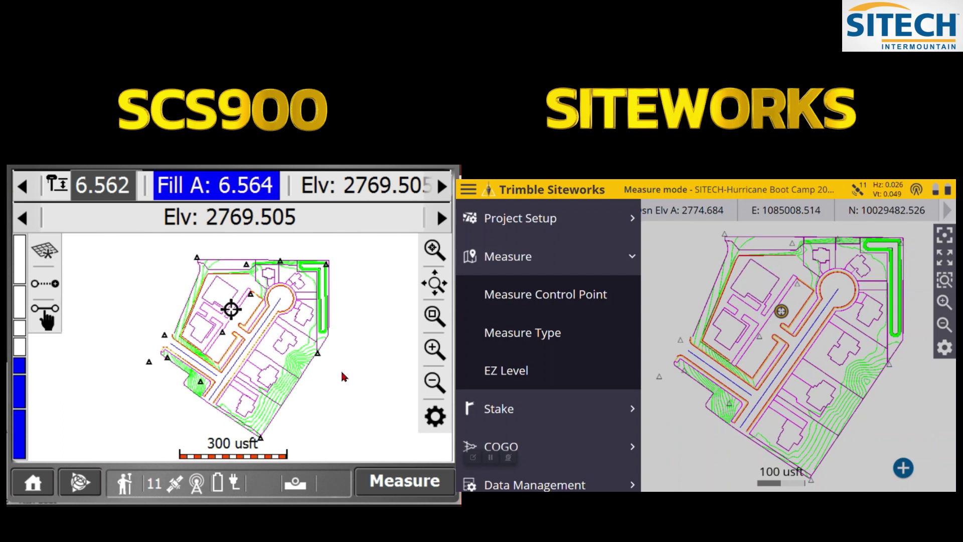
{"action": "scroll", "coordinate": [548, 346], "scroll_direction": "down", "scroll_amount": 2}
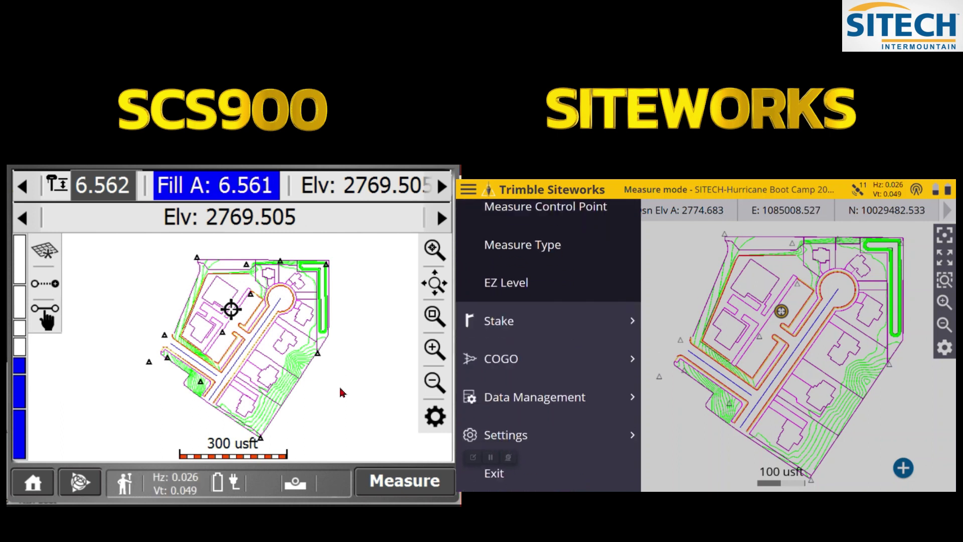
{"action": "left_click", "coordinate": [39, 480]}
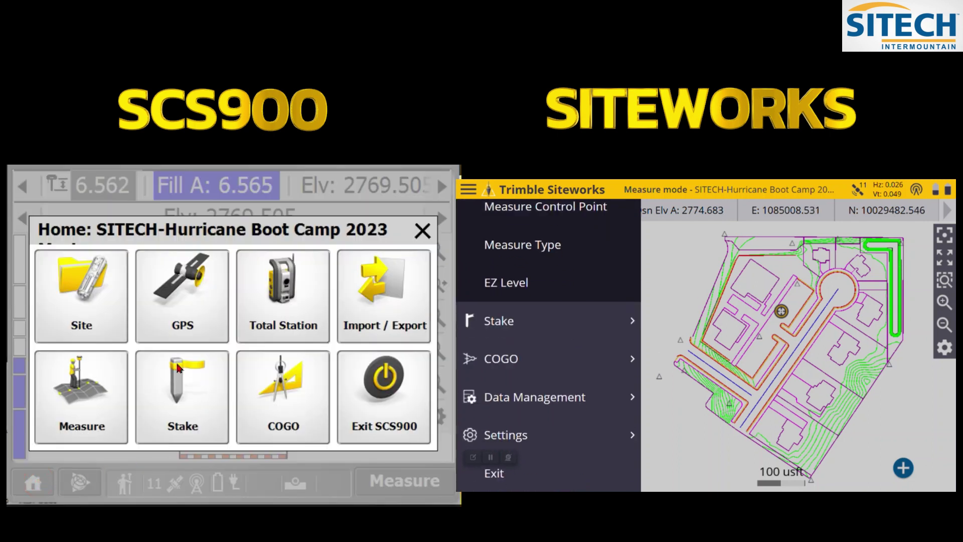
Compare the SCS900 COGO tools with the Siteworks Data Management options, then close COGO.
{"action": "left_click", "coordinate": [288, 400]}
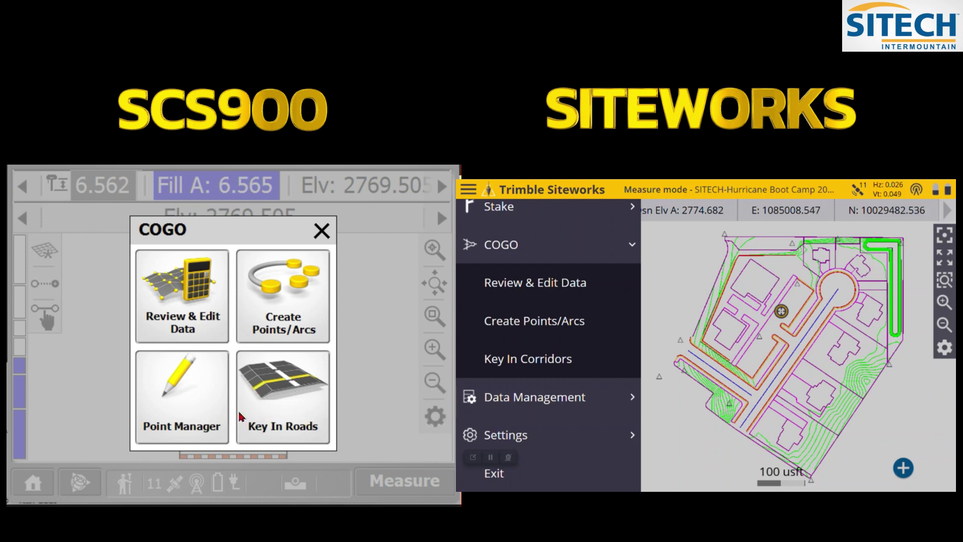
{"action": "left_click", "coordinate": [601, 402]}
{"action": "left_click", "coordinate": [323, 232]}
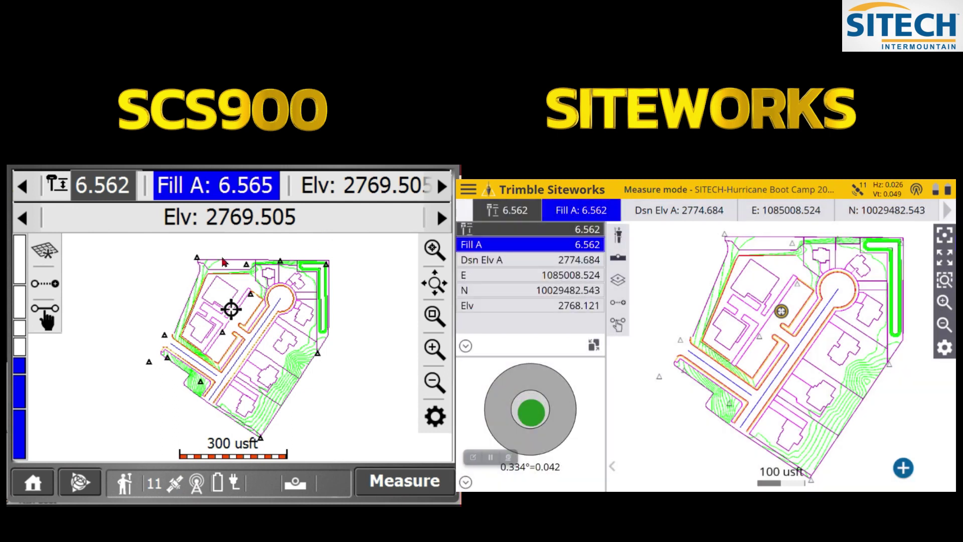
Open the SCS900 measure settings and the Siteworks Settings > Info Bar/Panel page.
{"action": "left_click", "coordinate": [86, 483]}
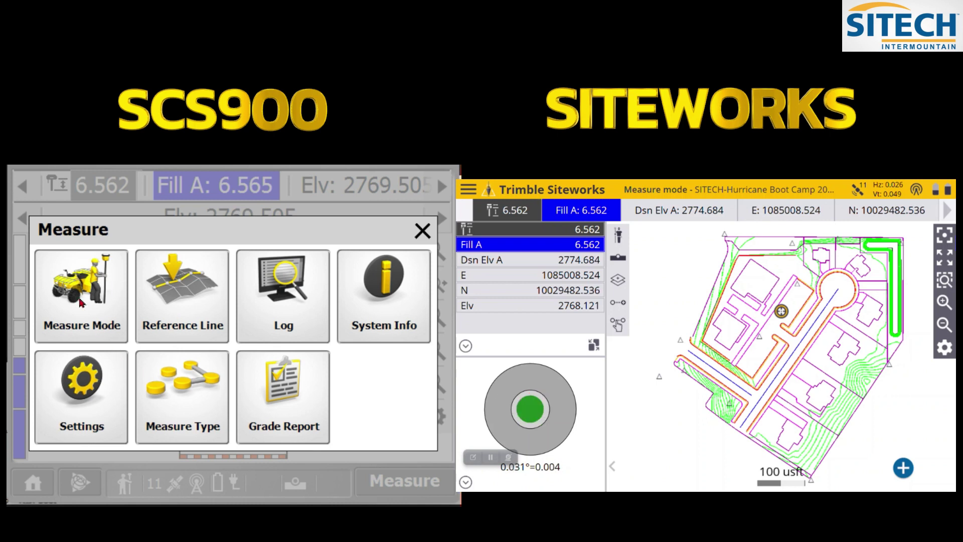
{"action": "left_click", "coordinate": [82, 380]}
{"action": "left_click", "coordinate": [468, 189]}
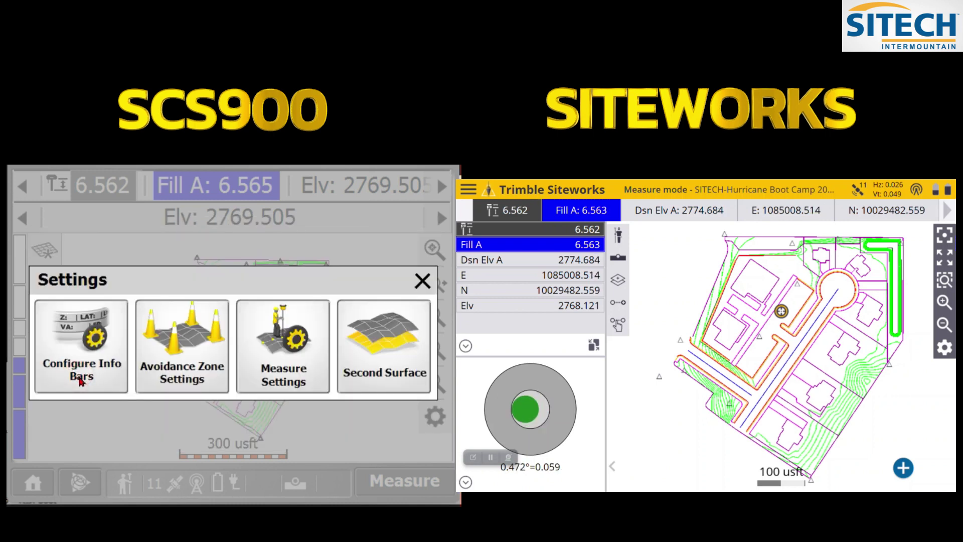
{"action": "left_click_drag", "start_coordinate": [588, 326], "coordinate": [588, 291]}
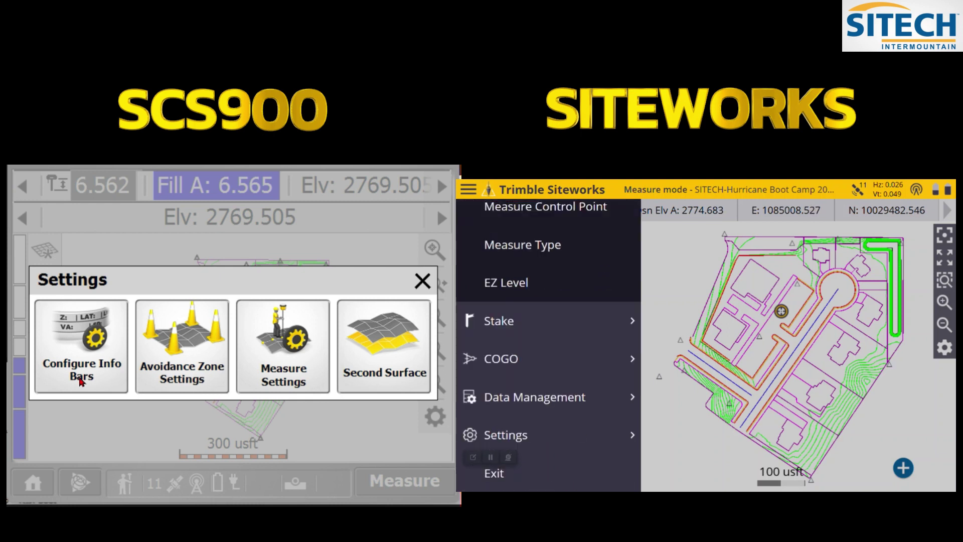
{"action": "left_click", "coordinate": [506, 435]}
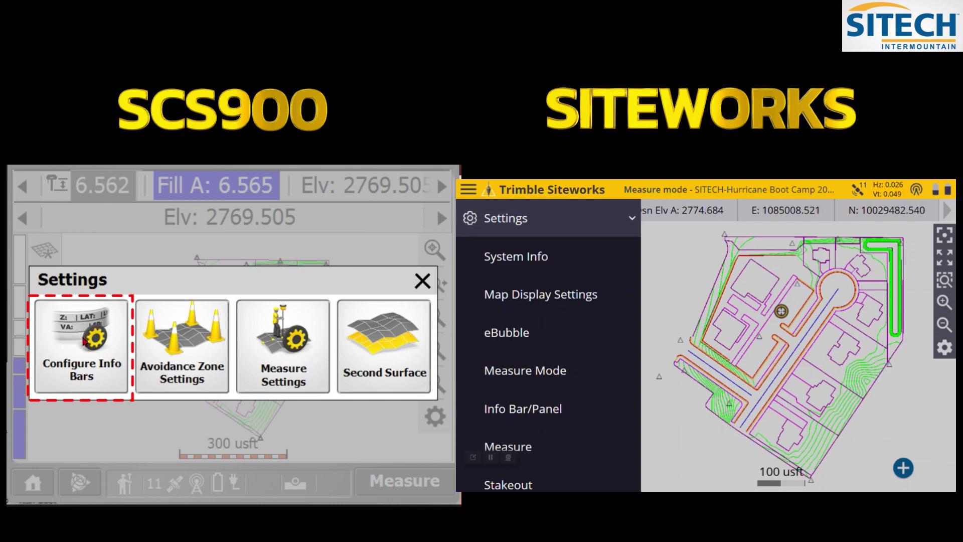
{"action": "scroll", "coordinate": [598, 341], "scroll_direction": "down", "scroll_amount": 2}
{"action": "mouse_move", "coordinate": [598, 341]}
{"action": "left_mouse_down"}
{"action": "mouse_move", "coordinate": [617, 252]}
{"action": "mouse_move", "coordinate": [597, 356]}
{"action": "left_mouse_up"}
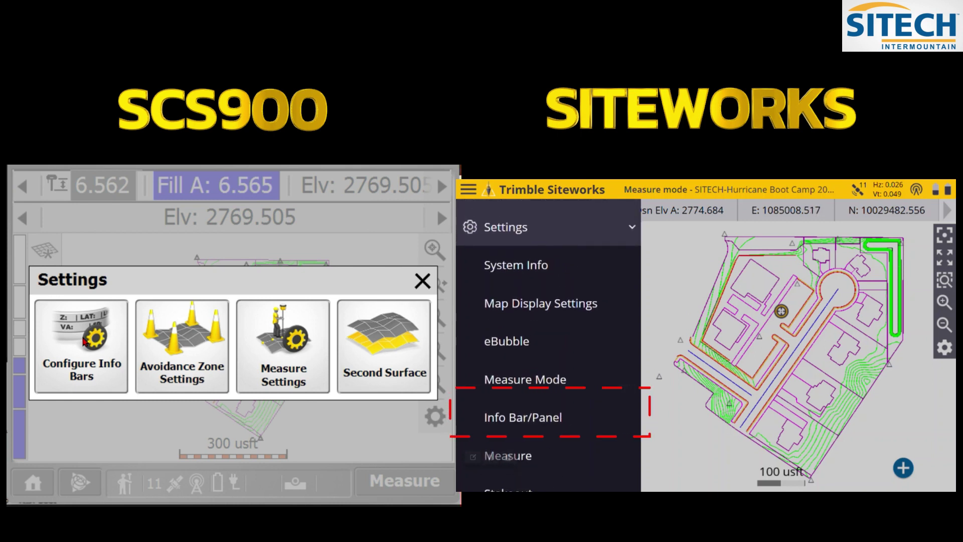
{"action": "left_click", "coordinate": [617, 417]}
Review the SCS900 Configure Info Bars dialog, then cancel without changes.
{"action": "left_click", "coordinate": [83, 341]}
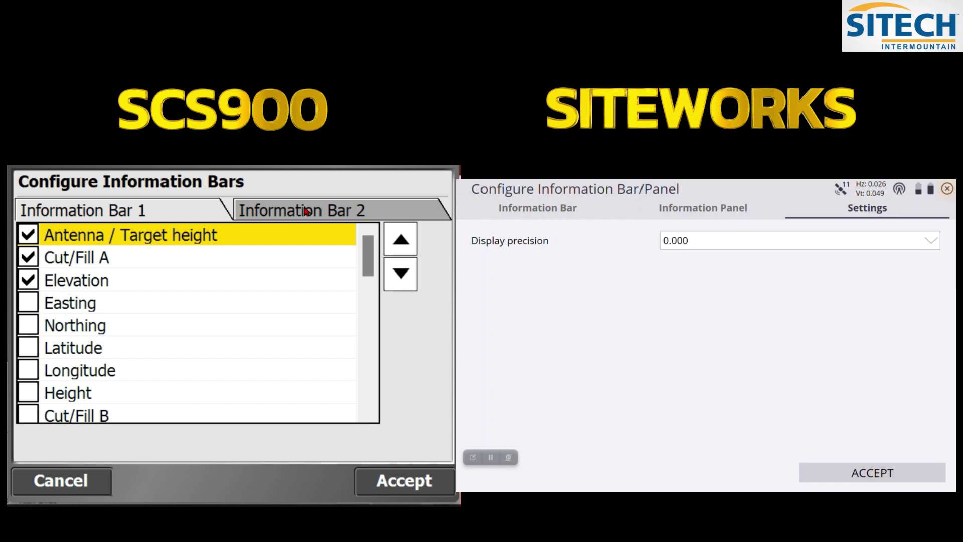
{"action": "left_click", "coordinate": [96, 481]}
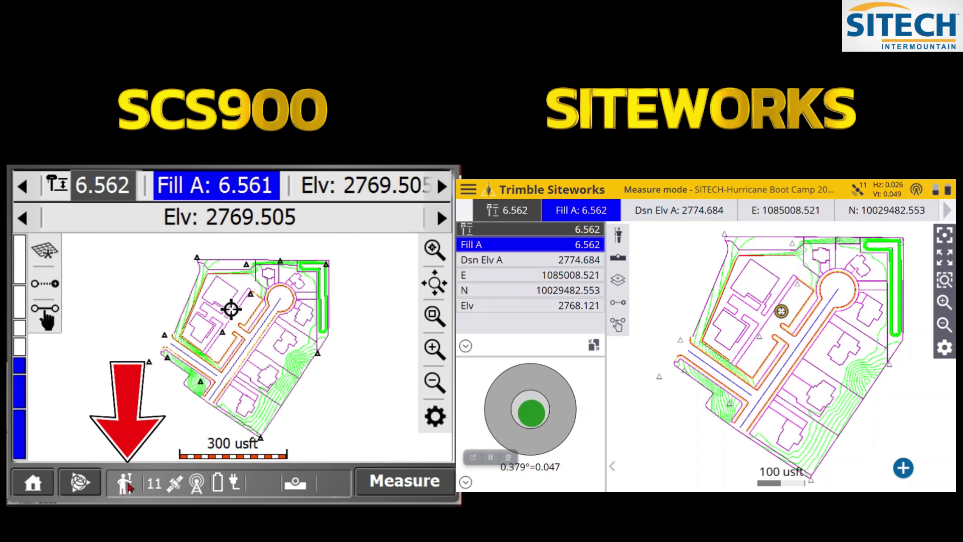
Toggle the SCS900 status bar between the Hz/Vt precision readout and satellite/radio status.
{"action": "left_click", "coordinate": [131, 485]}
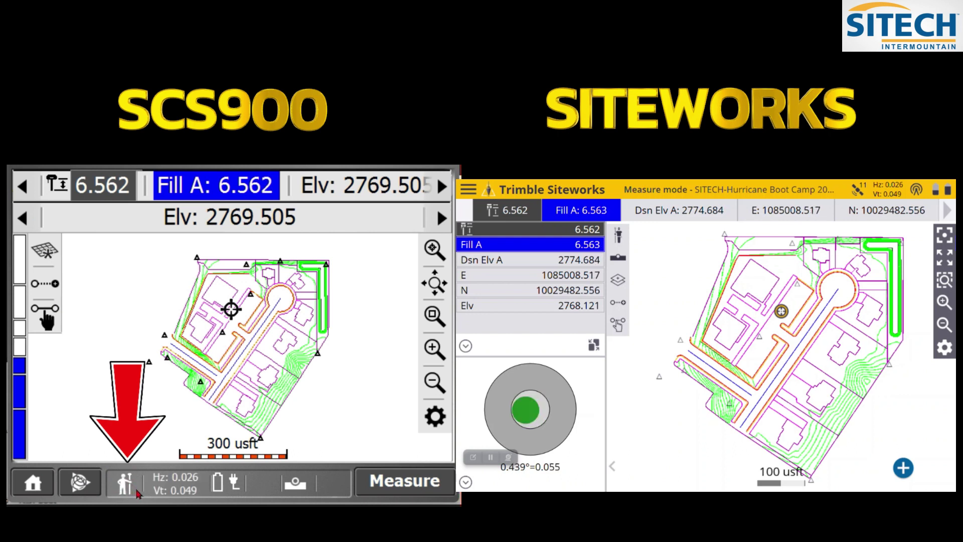
{"action": "left_click", "coordinate": [135, 489]}
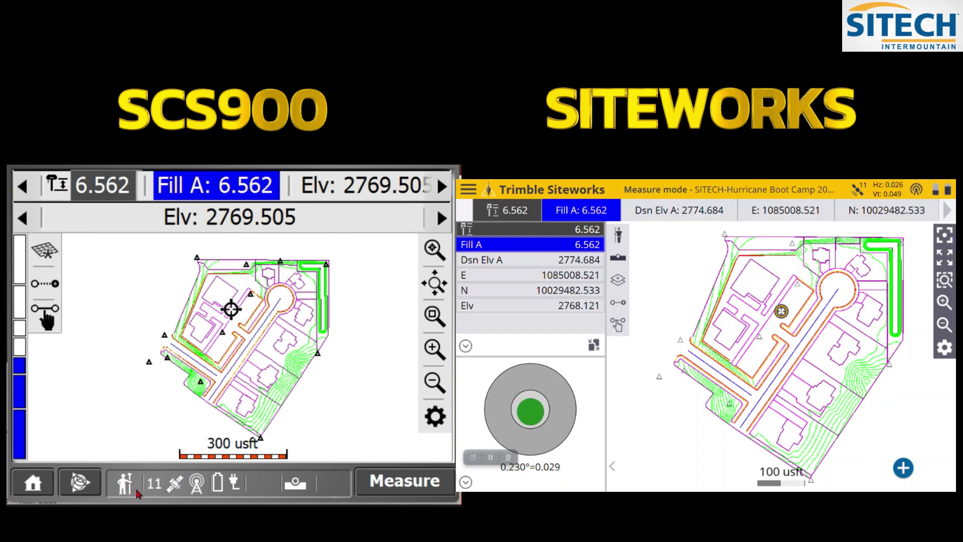
{"action": "left_click", "coordinate": [136, 494]}
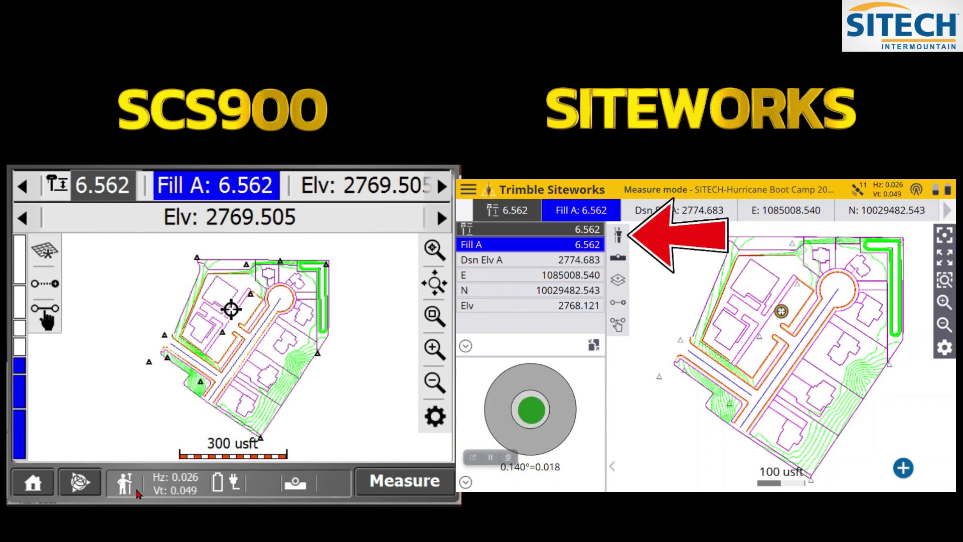
{"action": "left_click", "coordinate": [136, 492]}
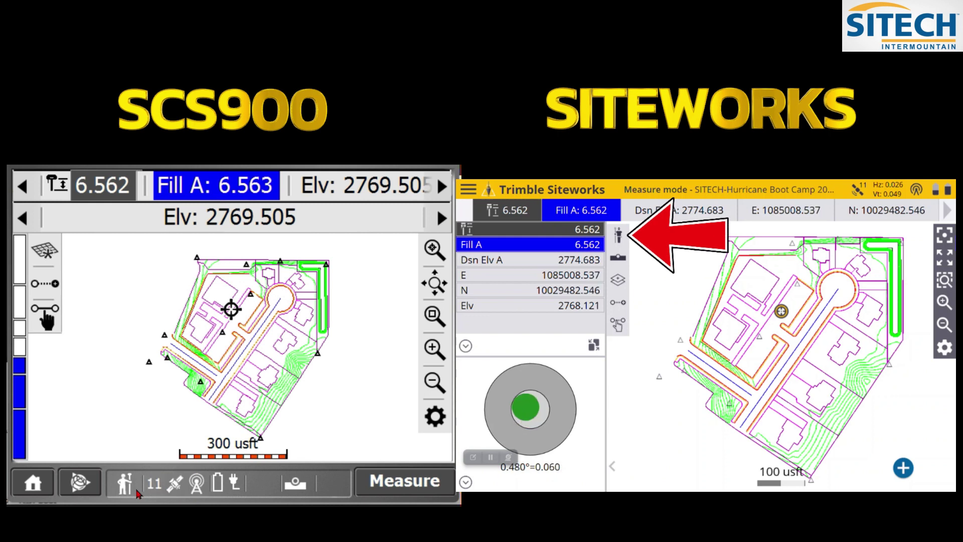
{"action": "left_click", "coordinate": [136, 493]}
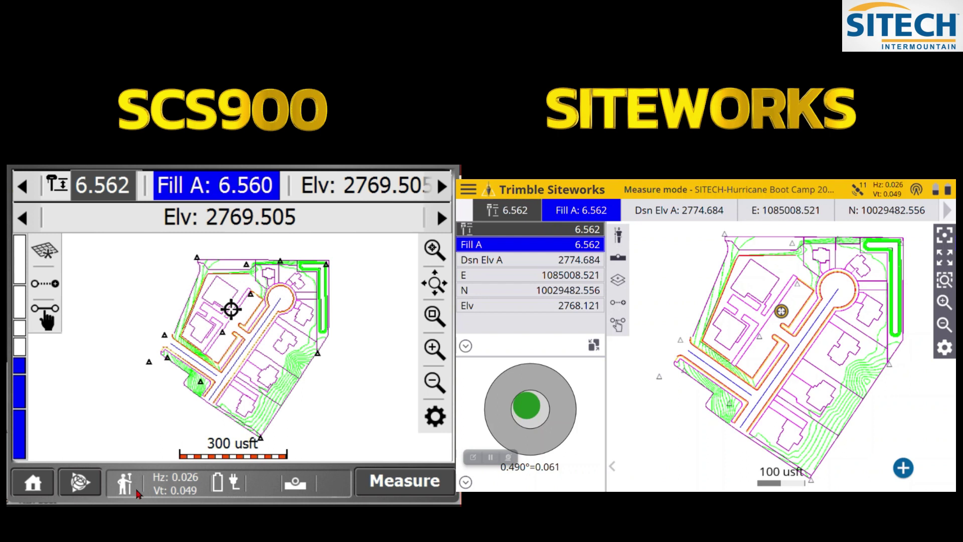
{"action": "left_click", "coordinate": [137, 492]}
Review the GPS measure mode choices and the detailed GPS status, closing each.
{"action": "left_click", "coordinate": [134, 490]}
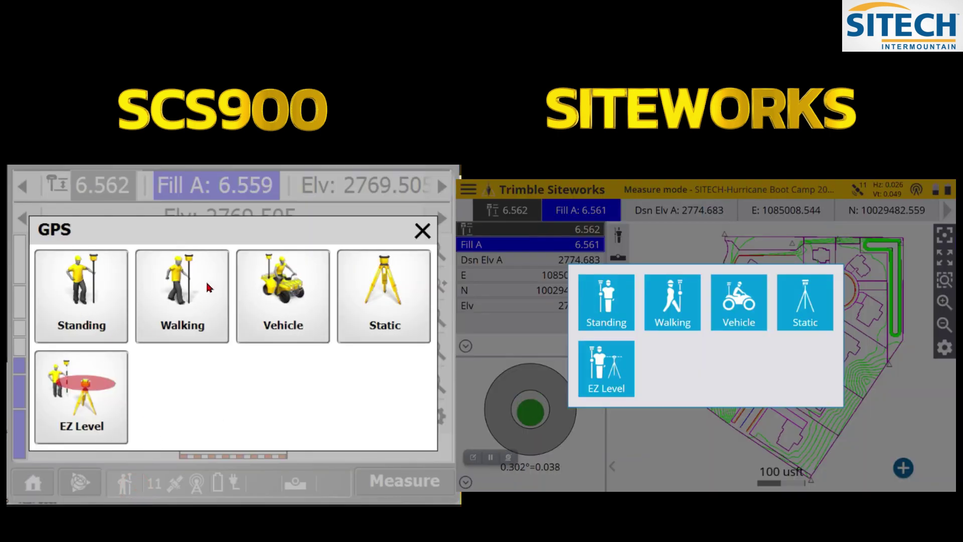
{"action": "left_click", "coordinate": [422, 231]}
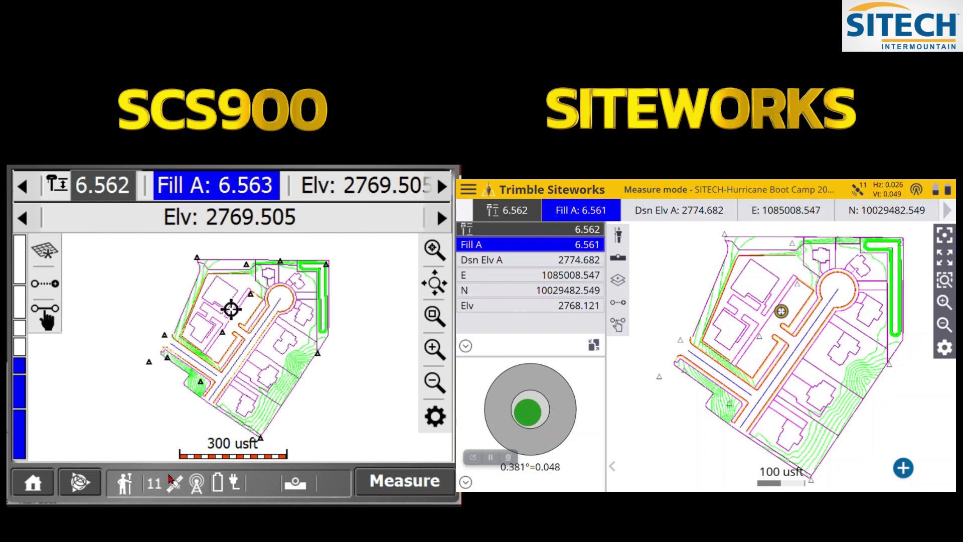
{"action": "left_click", "coordinate": [169, 480]}
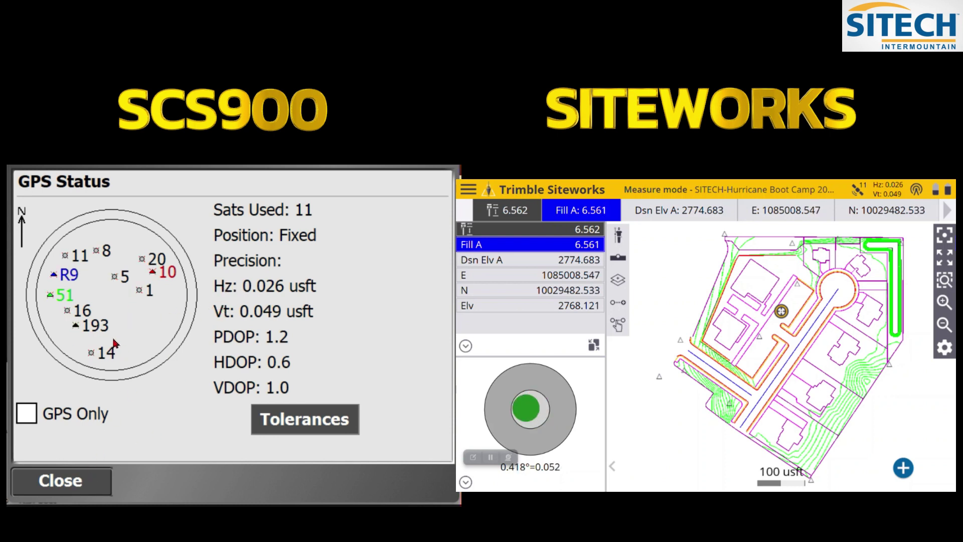
{"action": "left_click", "coordinate": [88, 481]}
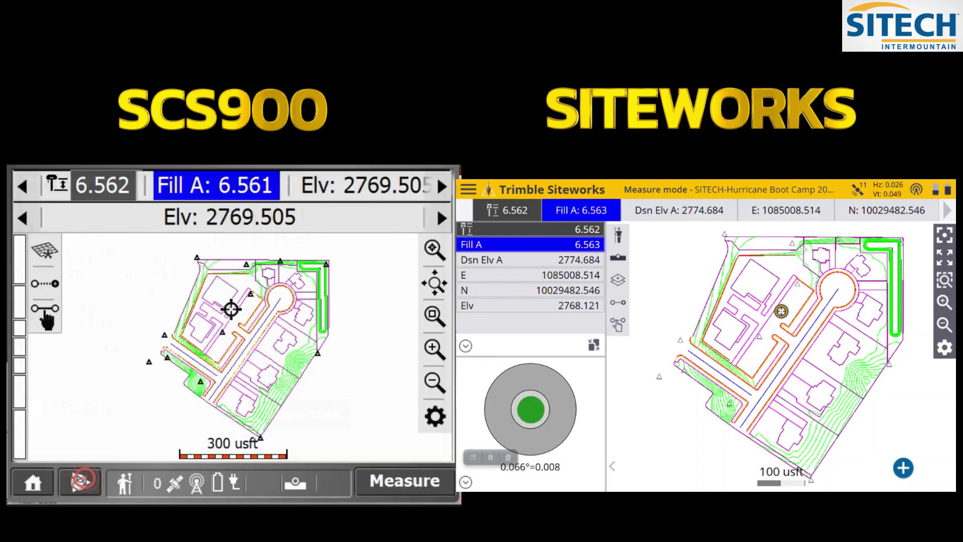
Show the precision readout and review Radio Information listing Fake Radio and Fake Base.
{"action": "left_click", "coordinate": [190, 489]}
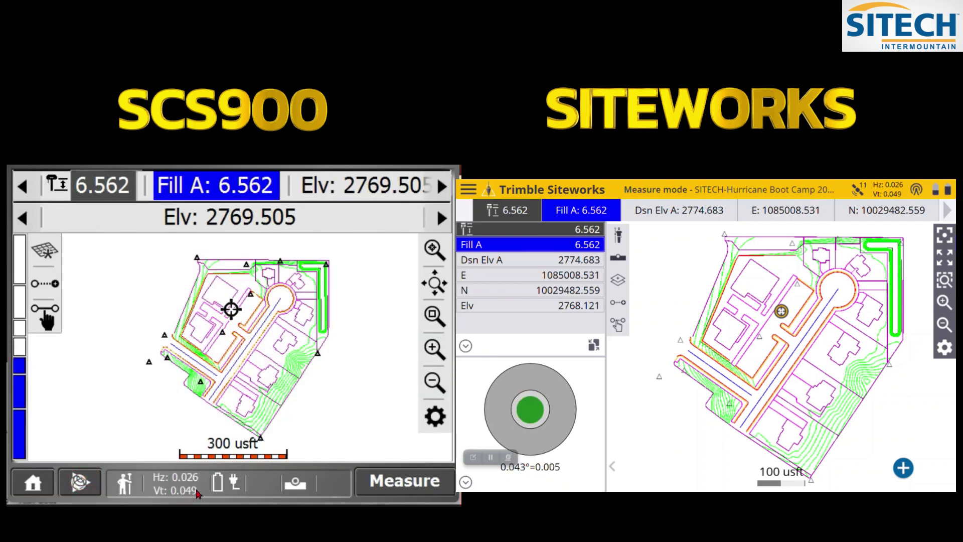
{"action": "left_click", "coordinate": [199, 489]}
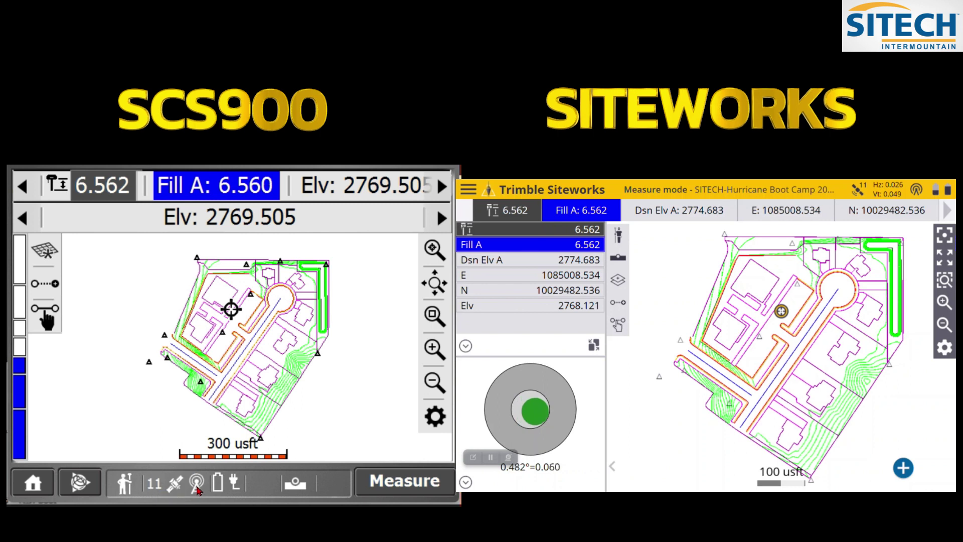
{"action": "left_click", "coordinate": [193, 483]}
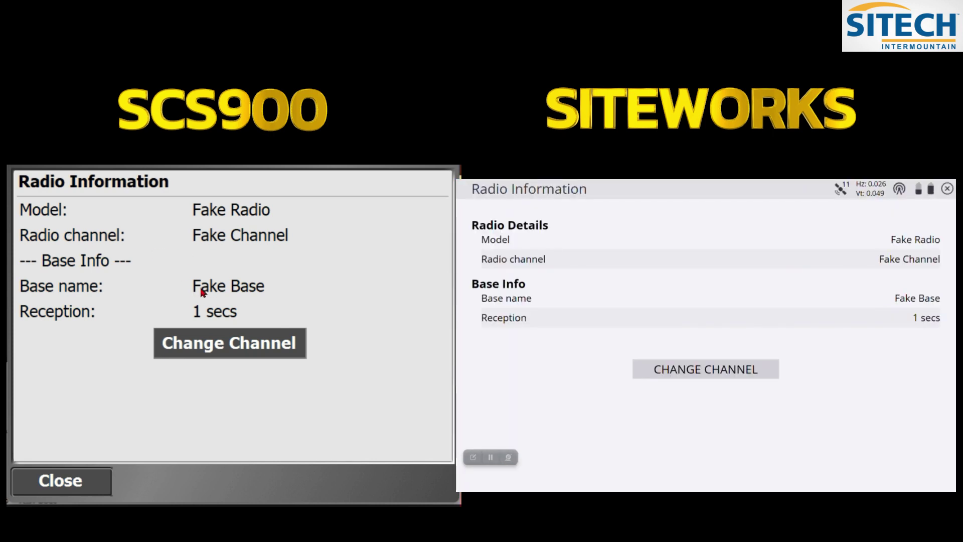
{"action": "left_click", "coordinate": [60, 489]}
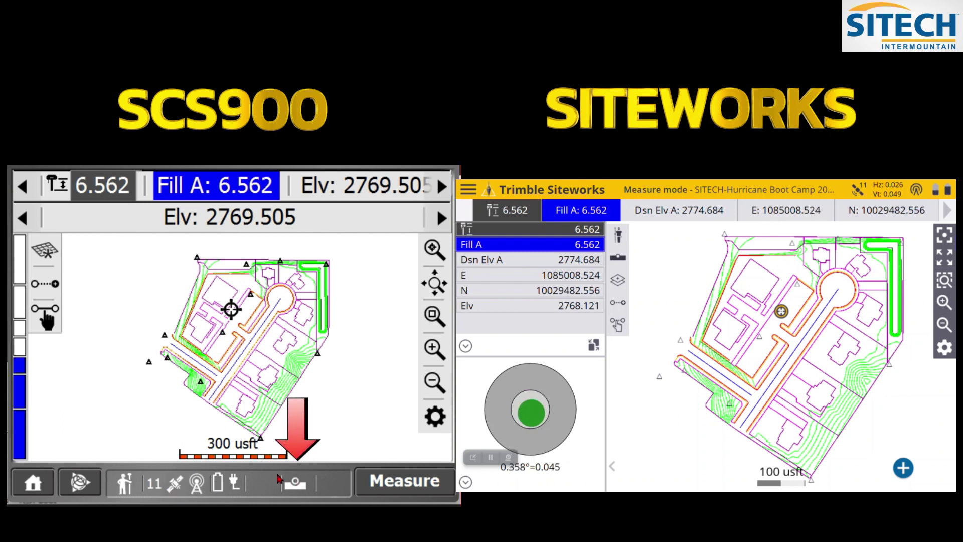
{"action": "left_click", "coordinate": [299, 483]}
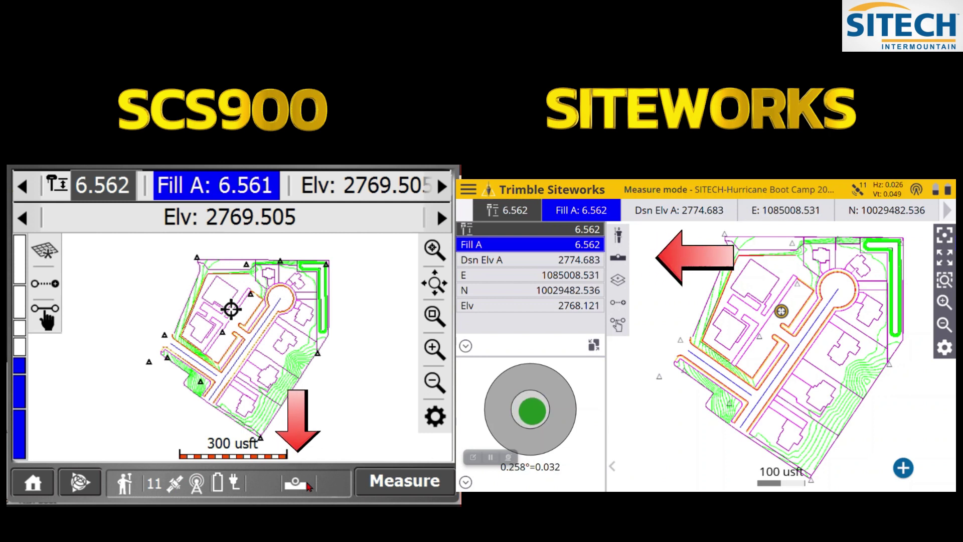
{"action": "left_click", "coordinate": [298, 483]}
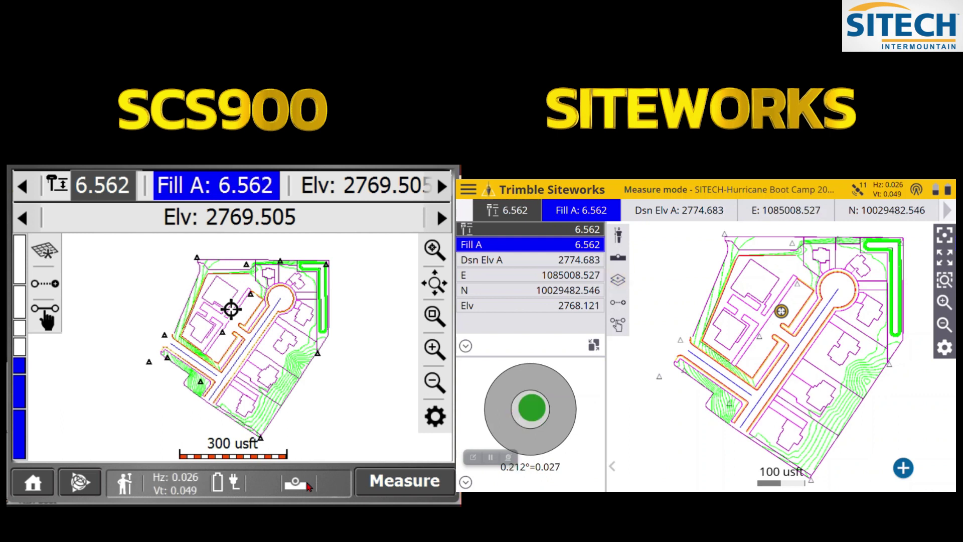
{"action": "left_click", "coordinate": [79, 482]}
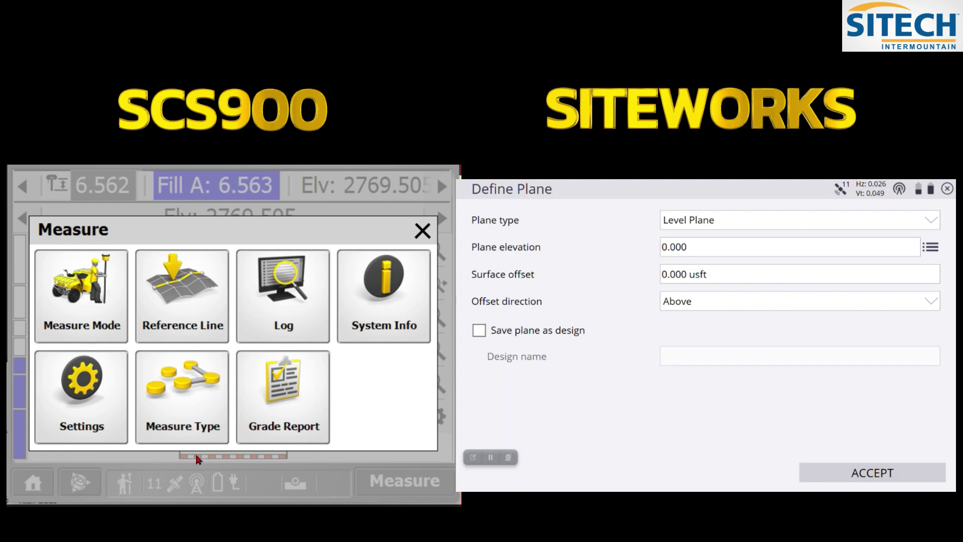
{"action": "left_click", "coordinate": [425, 242]}
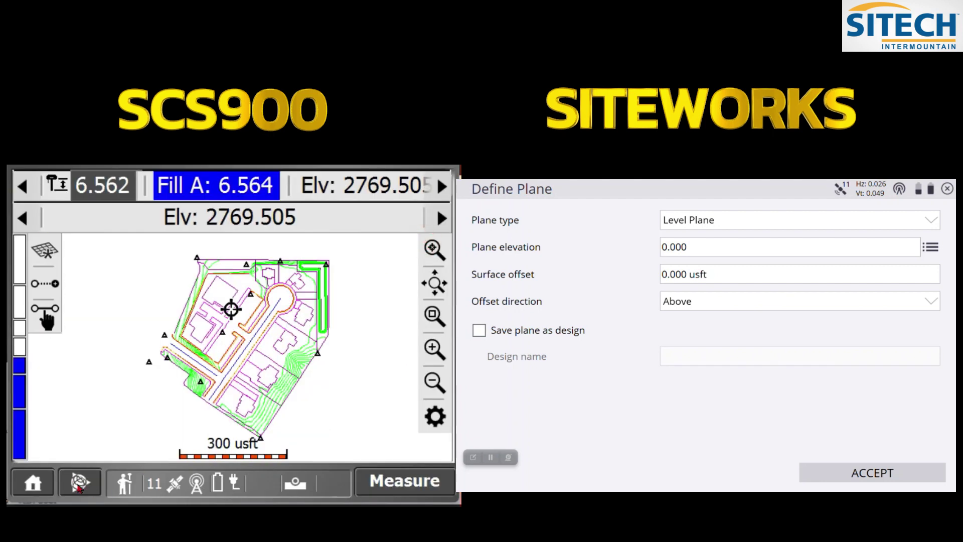
{"action": "left_click", "coordinate": [119, 485]}
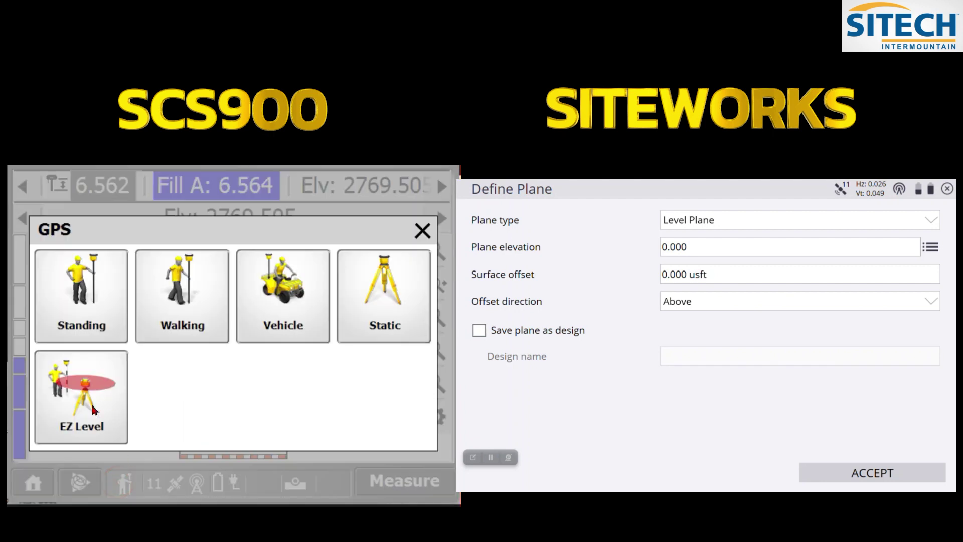
{"action": "left_click", "coordinate": [424, 231]}
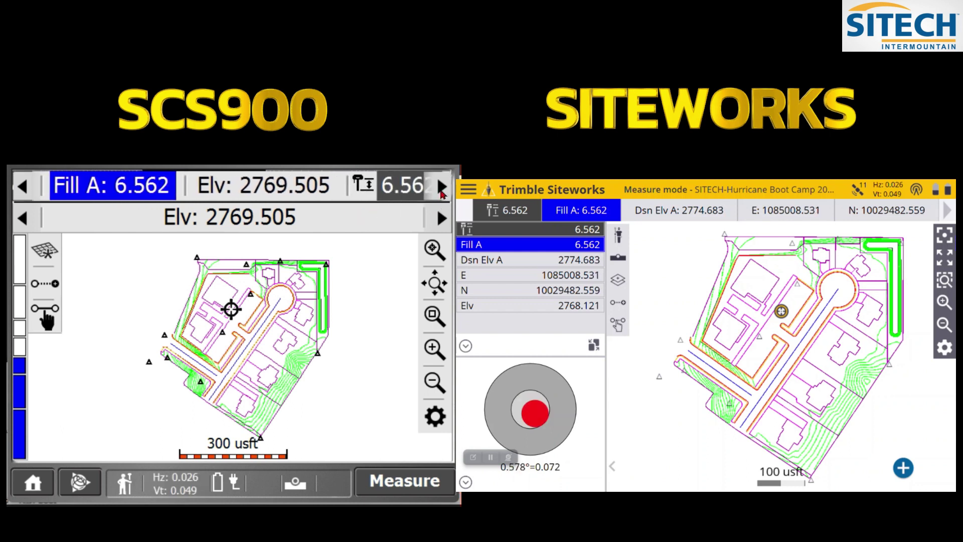
Cycle the SCS900 info rows so antenna height 6.562 leads, followed by Fill A and Elv.
{"action": "left_click", "coordinate": [440, 187]}
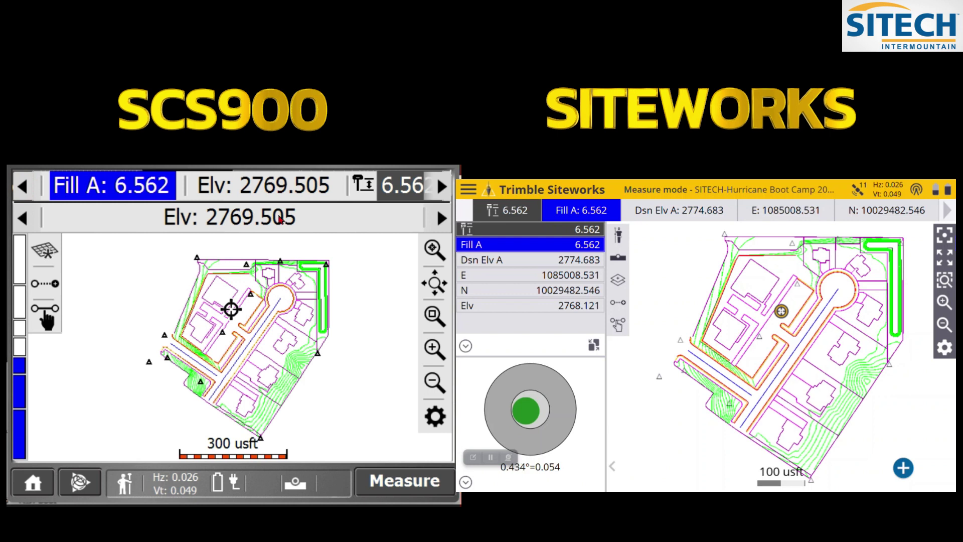
{"action": "left_click", "coordinate": [442, 218]}
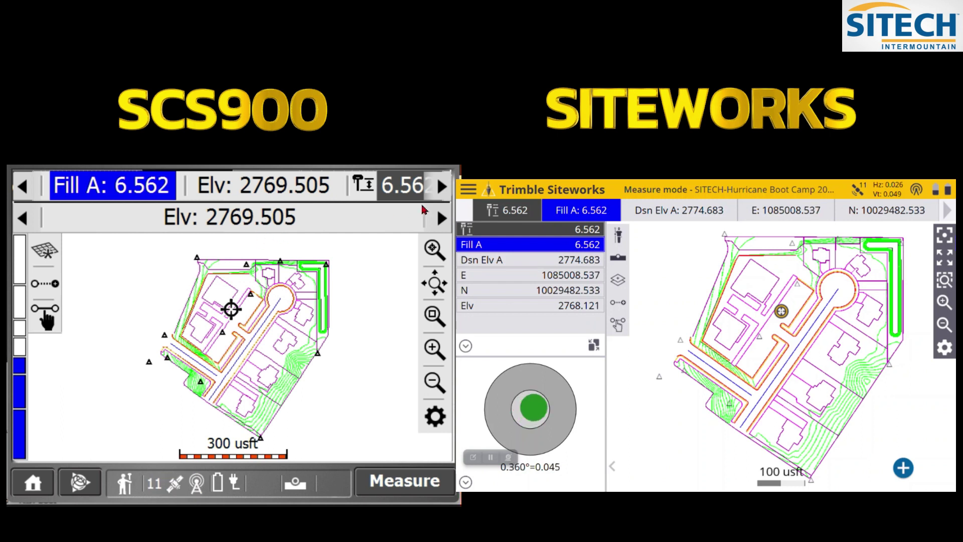
{"action": "left_click", "coordinate": [443, 187]}
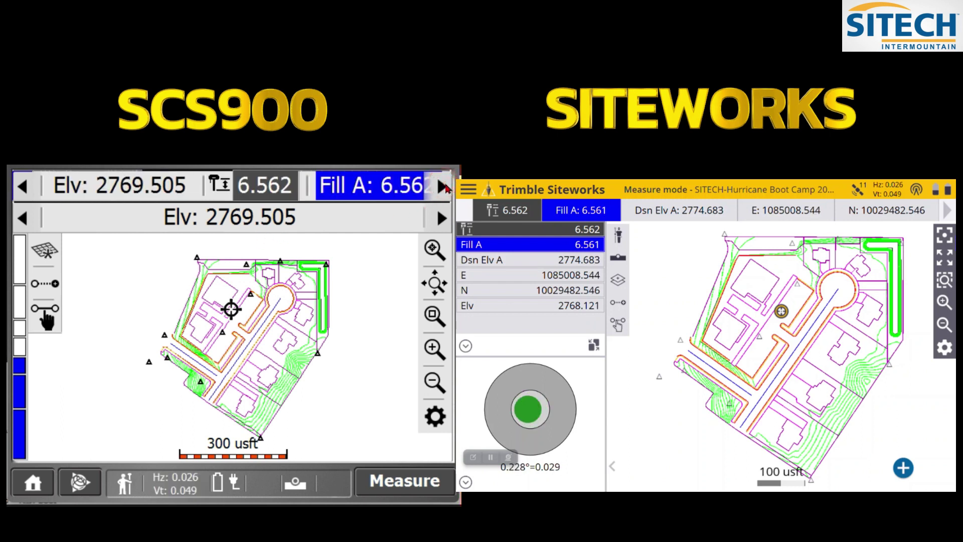
{"action": "left_click", "coordinate": [443, 186]}
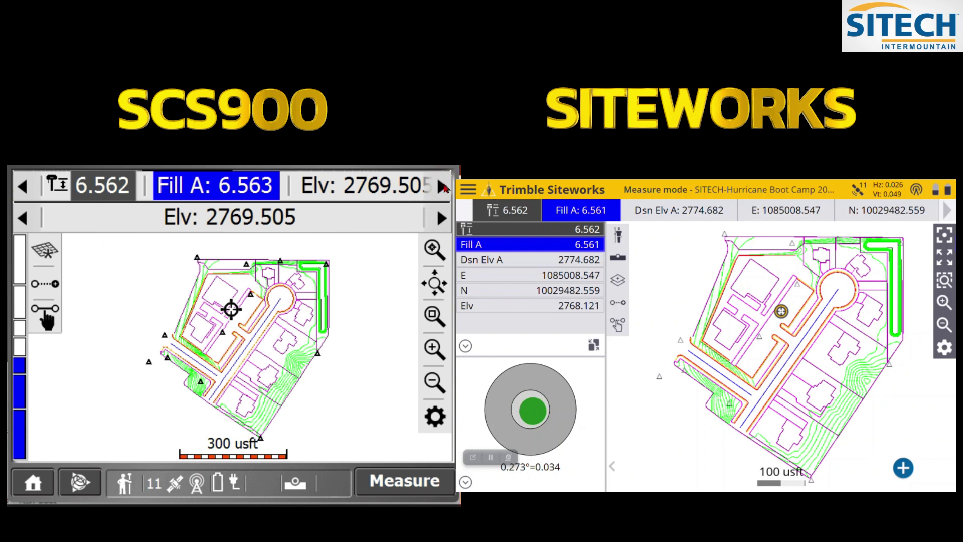
Cancel the antenna height settings, keeping 6.562 usft, then pick map points beside the cul-de-sac.
{"action": "left_click", "coordinate": [103, 186]}
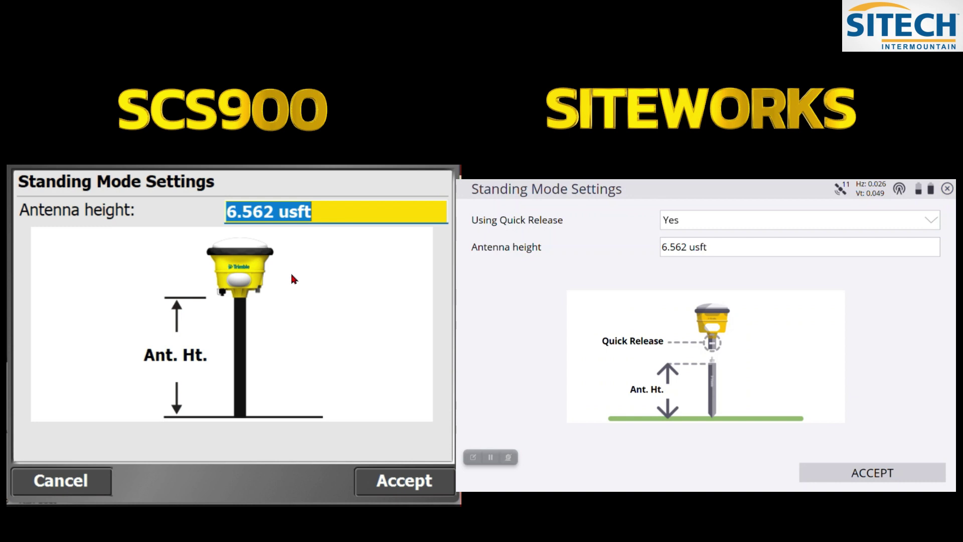
{"action": "left_click", "coordinate": [78, 480]}
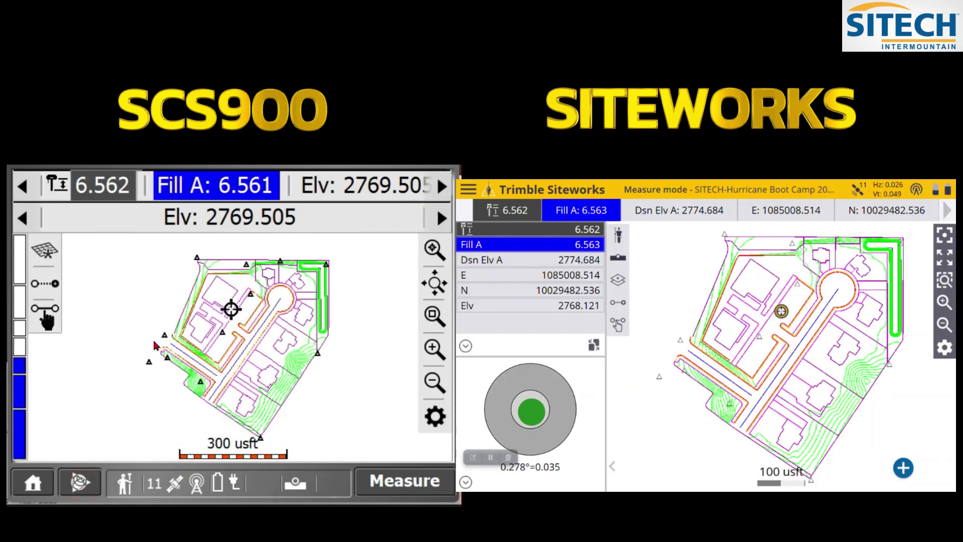
{"action": "left_click", "coordinate": [246, 323]}
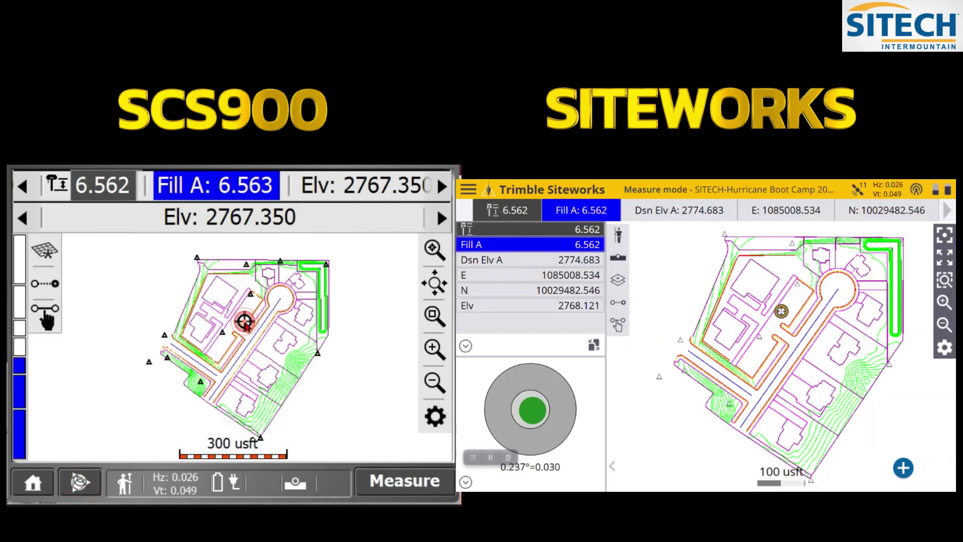
{"action": "left_click", "coordinate": [241, 300]}
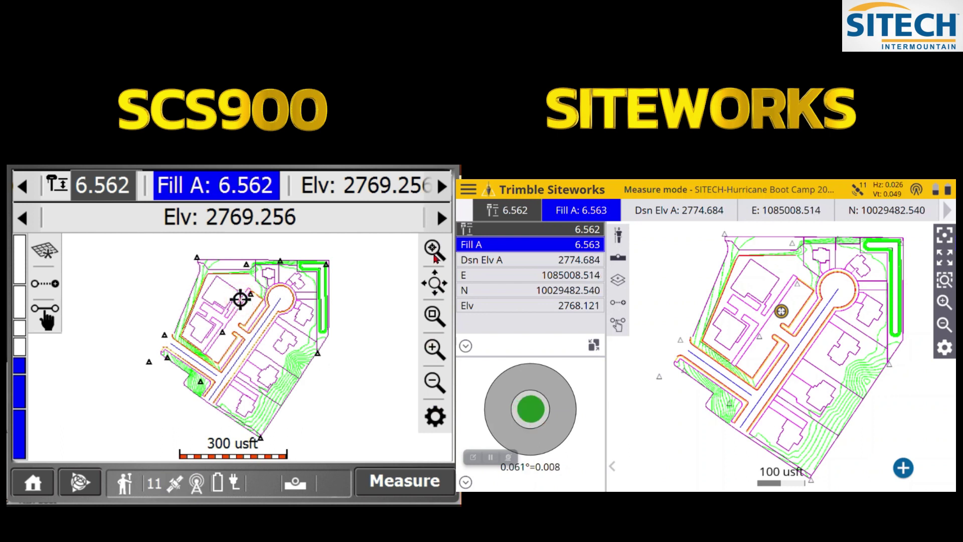
{"action": "left_click", "coordinate": [435, 347]}
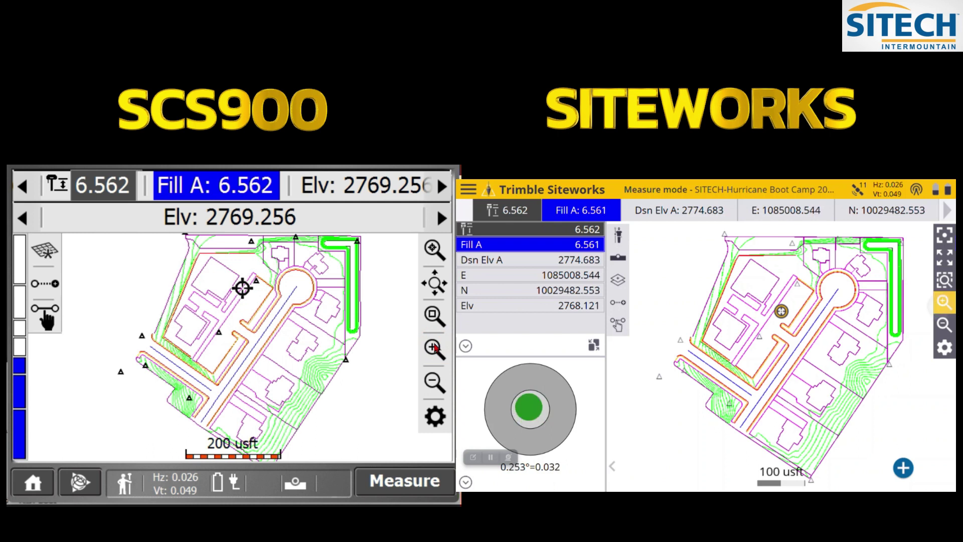
{"action": "left_click", "coordinate": [435, 315]}
{"action": "left_click_drag", "start_coordinate": [195, 257], "coordinate": [254, 349]}
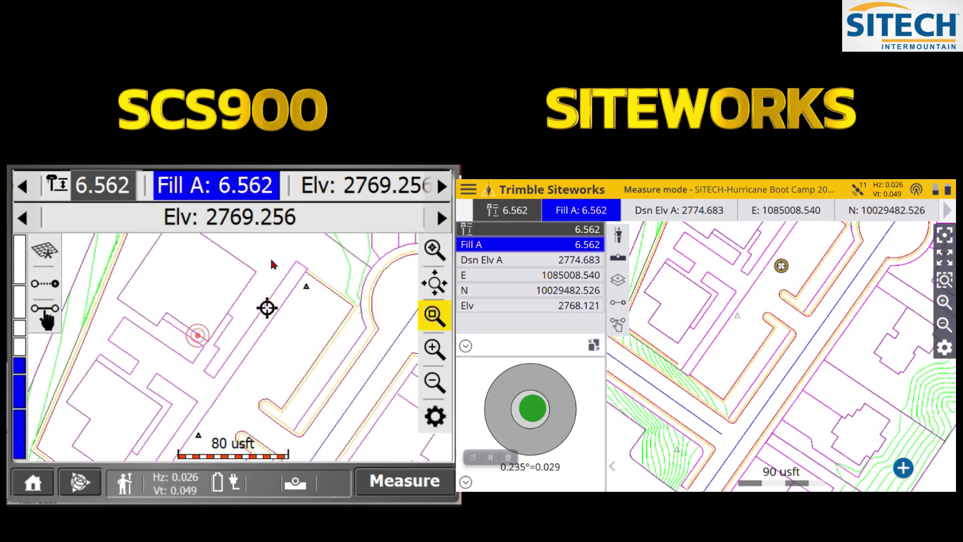
{"action": "left_click", "coordinate": [429, 314]}
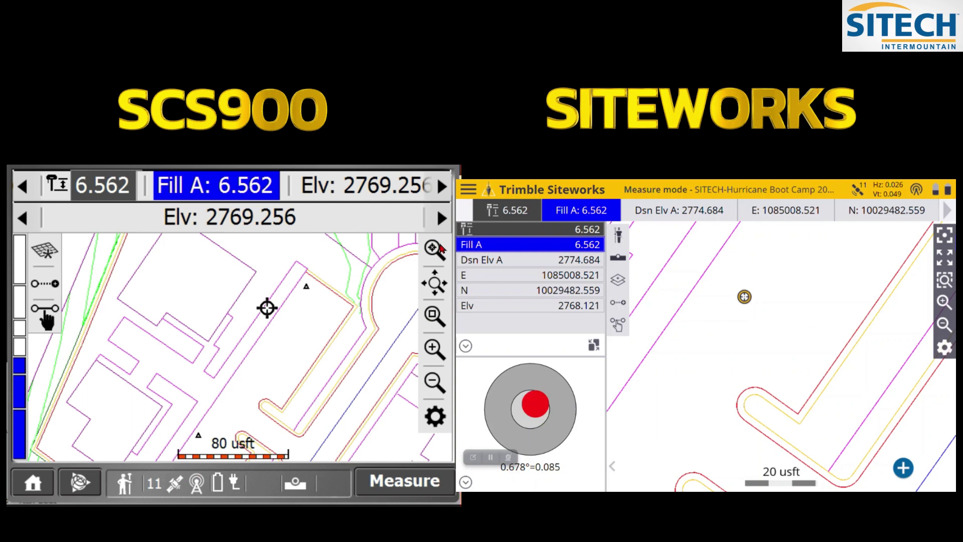
{"action": "left_click", "coordinate": [375, 314]}
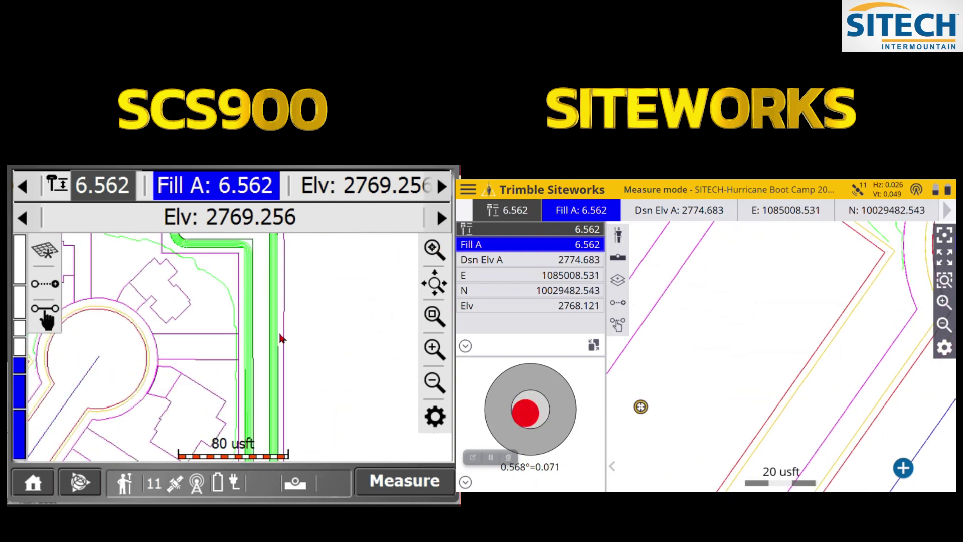
{"action": "left_click", "coordinate": [431, 254]}
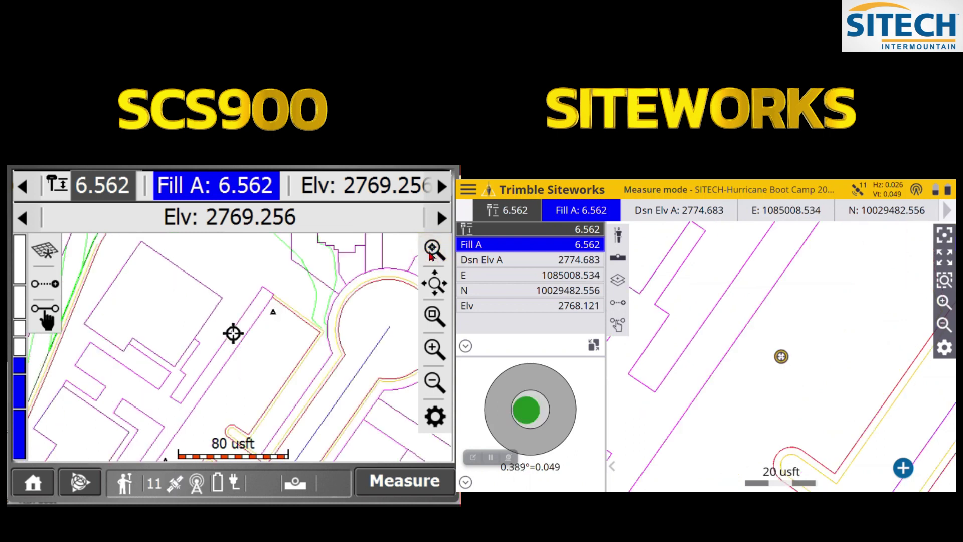
{"action": "left_click", "coordinate": [434, 285]}
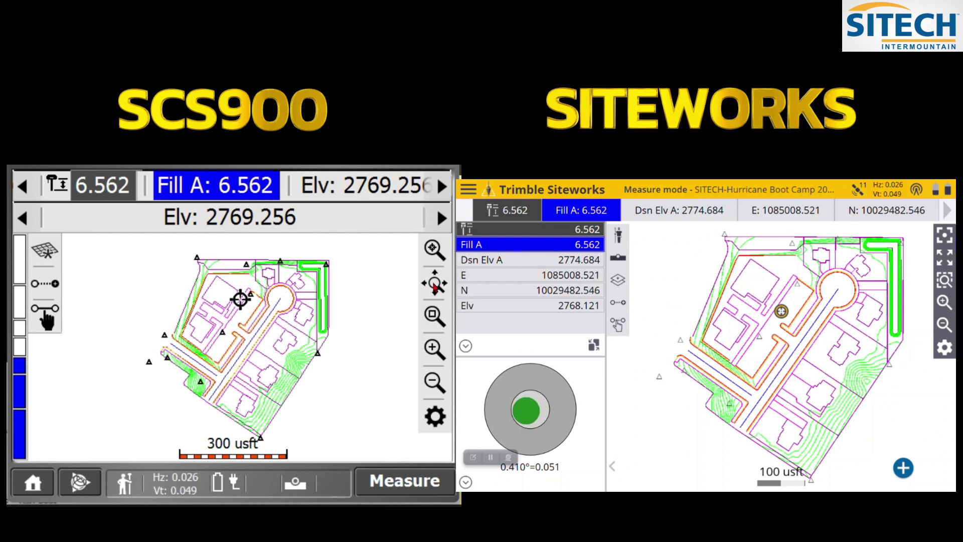
Review the Map Options tabs for design display, drawing layers, map rotation and measurement display.
{"action": "left_click", "coordinate": [435, 416]}
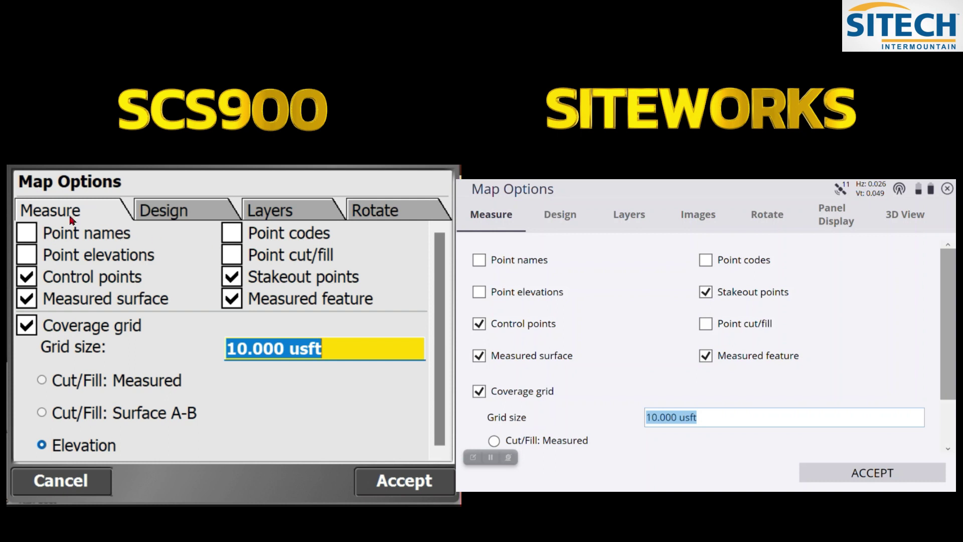
{"action": "left_click", "coordinate": [170, 214]}
{"action": "left_click", "coordinate": [283, 211]}
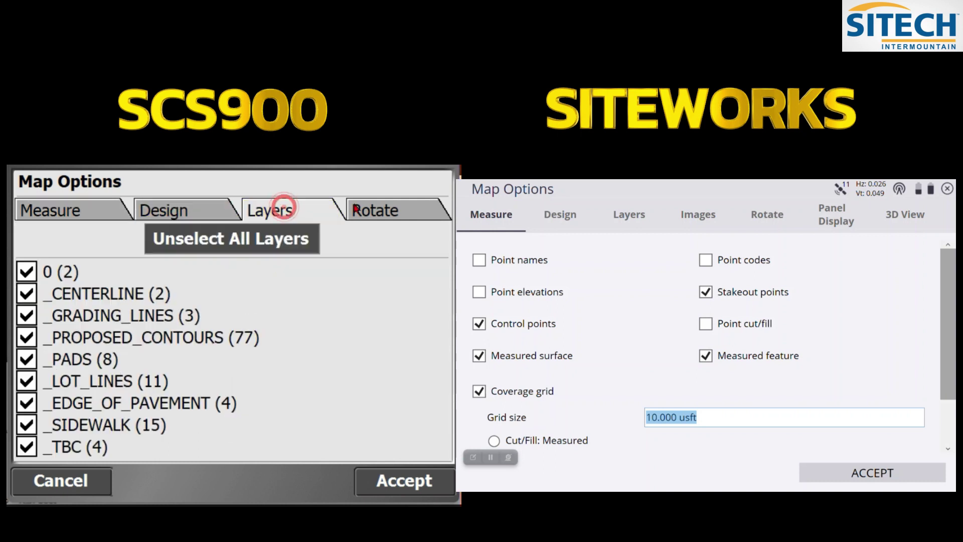
{"action": "left_click", "coordinate": [372, 208]}
{"action": "left_click", "coordinate": [64, 201]}
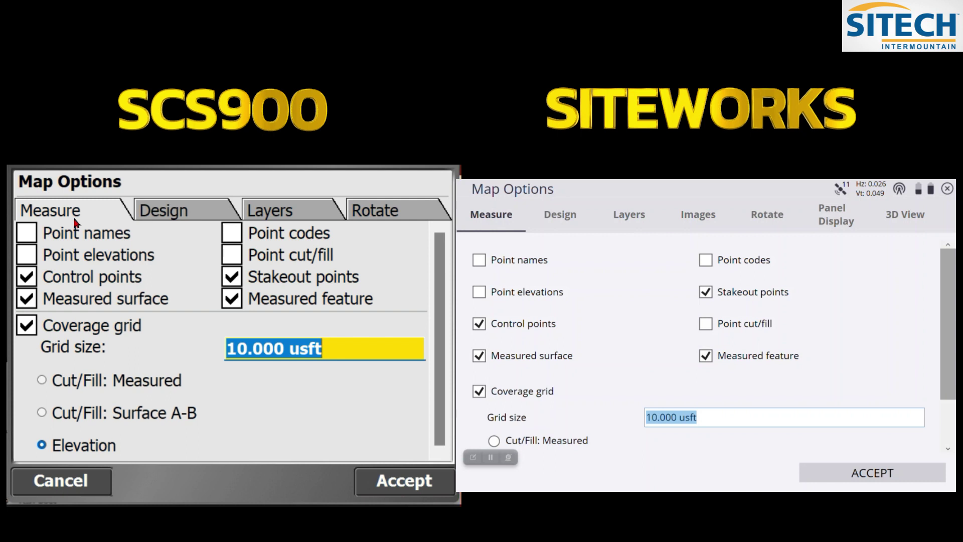
Enable the background image, choose Site Map Bootcamp 2023.jpg, and accept the changes.
{"action": "left_click", "coordinate": [697, 214]}
{"action": "left_click", "coordinate": [479, 256]}
{"action": "left_click", "coordinate": [910, 309]}
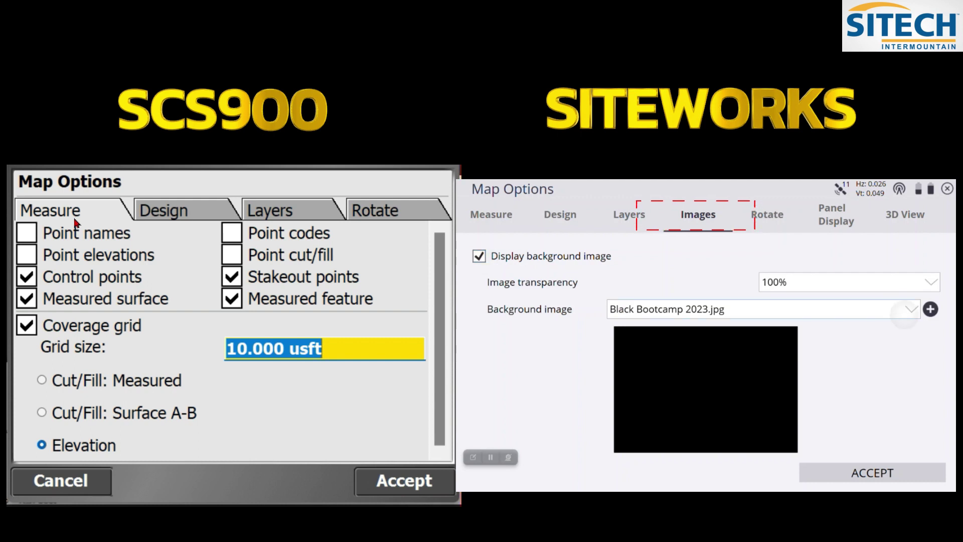
{"action": "left_click", "coordinate": [675, 349]}
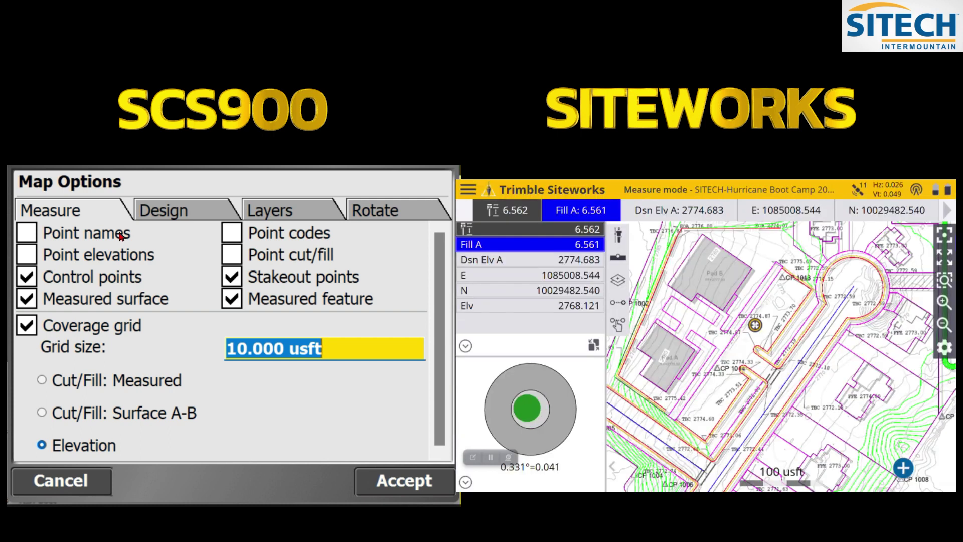
{"action": "left_click", "coordinate": [401, 484]}
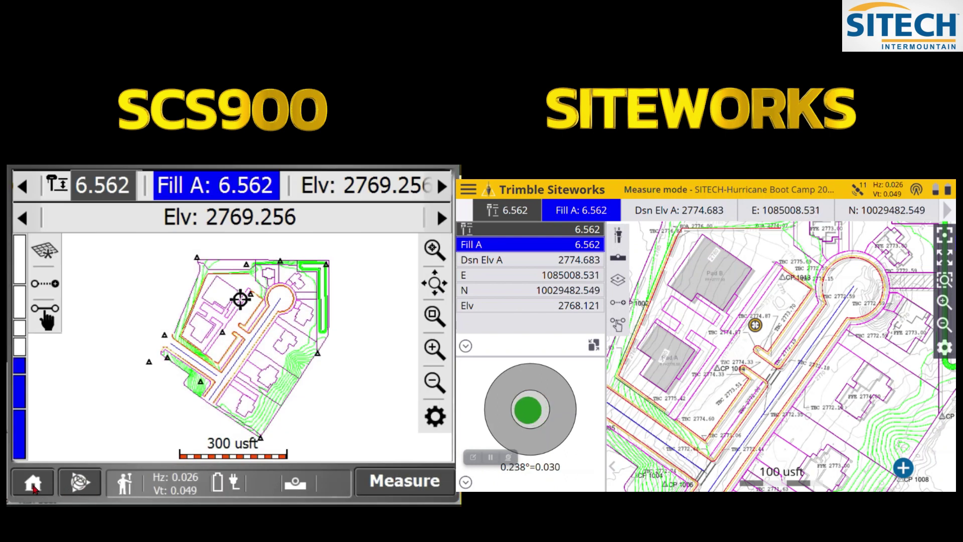
{"action": "left_click", "coordinate": [33, 483]}
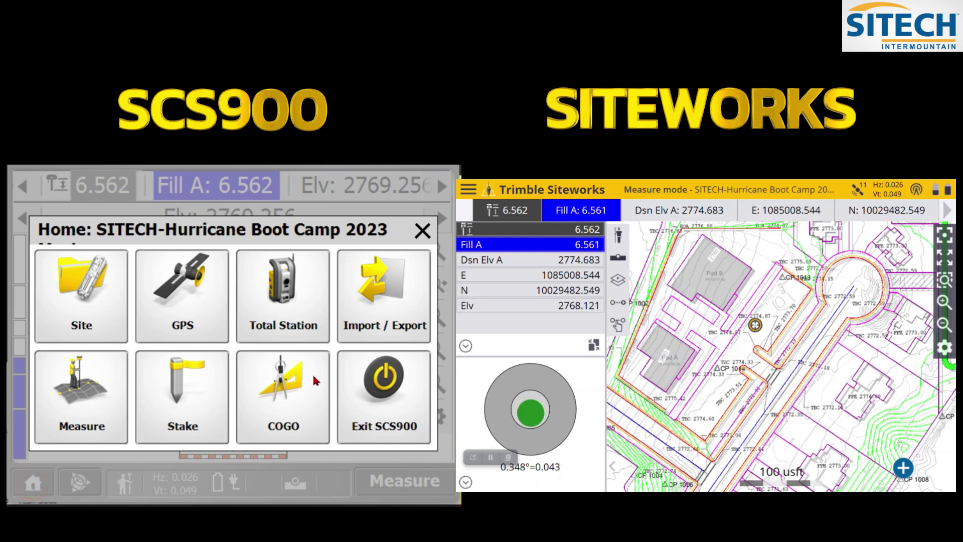
{"action": "left_click", "coordinate": [423, 230]}
{"action": "left_click", "coordinate": [80, 482]}
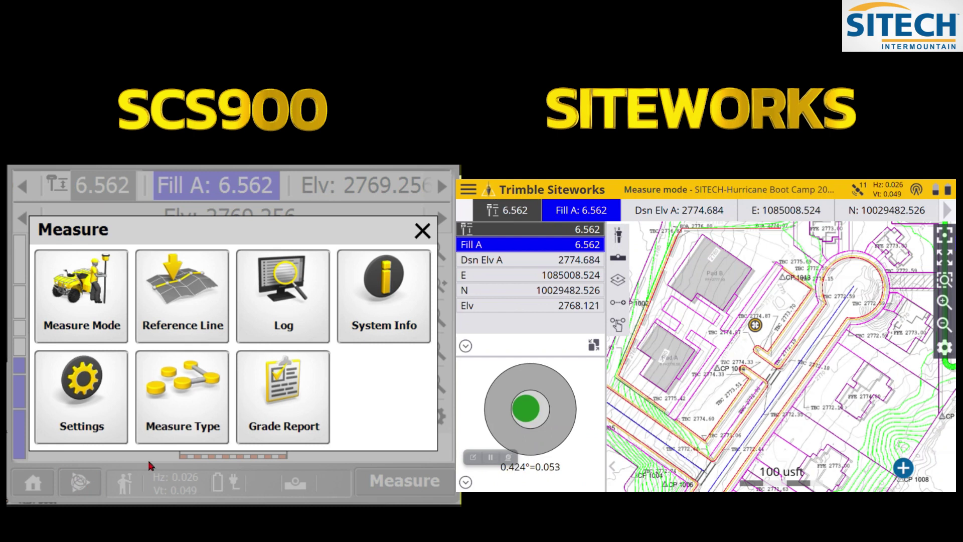
{"action": "left_click", "coordinate": [424, 231]}
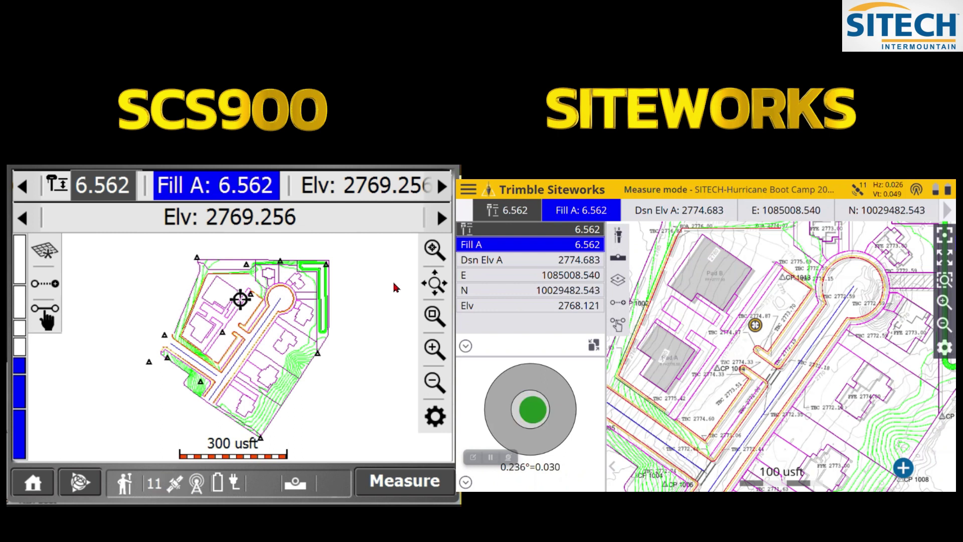
{"action": "left_click", "coordinate": [38, 482]}
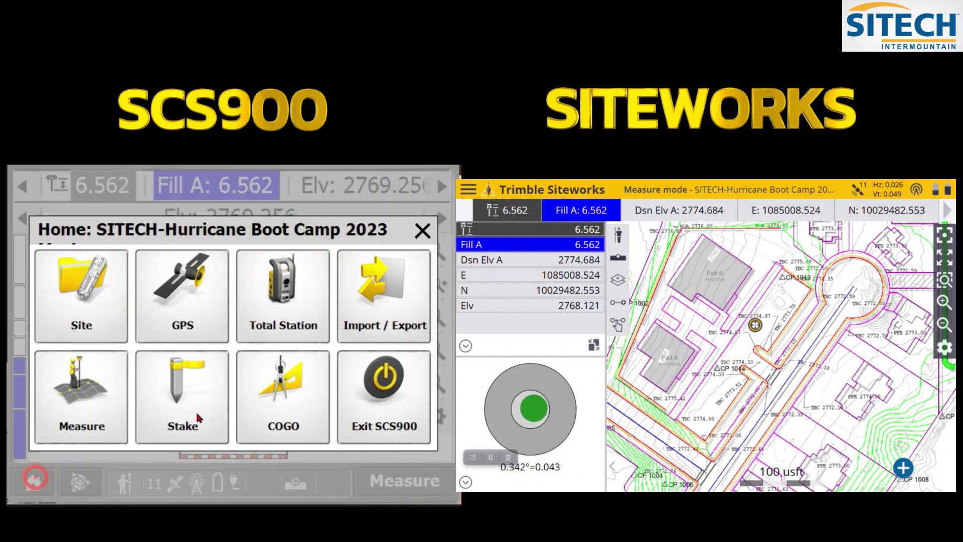
{"action": "left_click", "coordinate": [423, 231]}
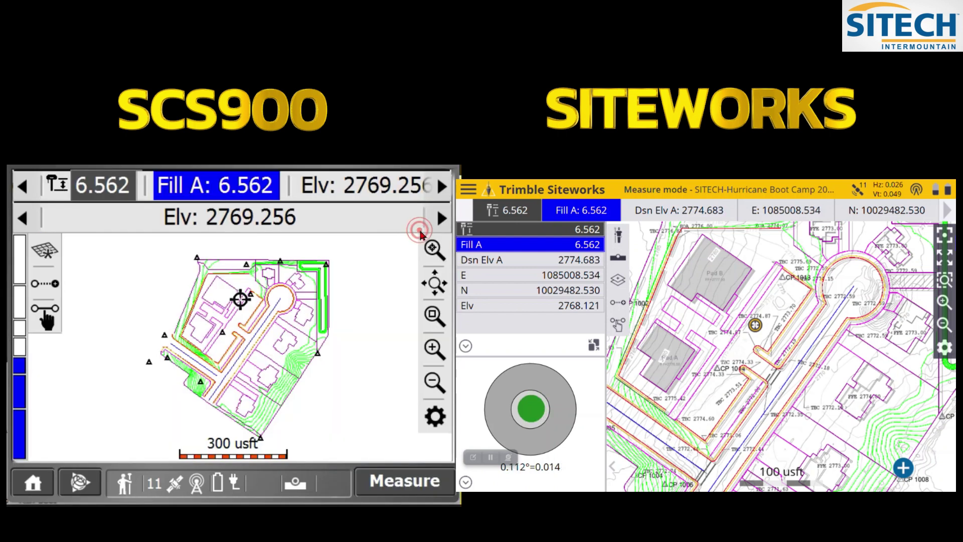